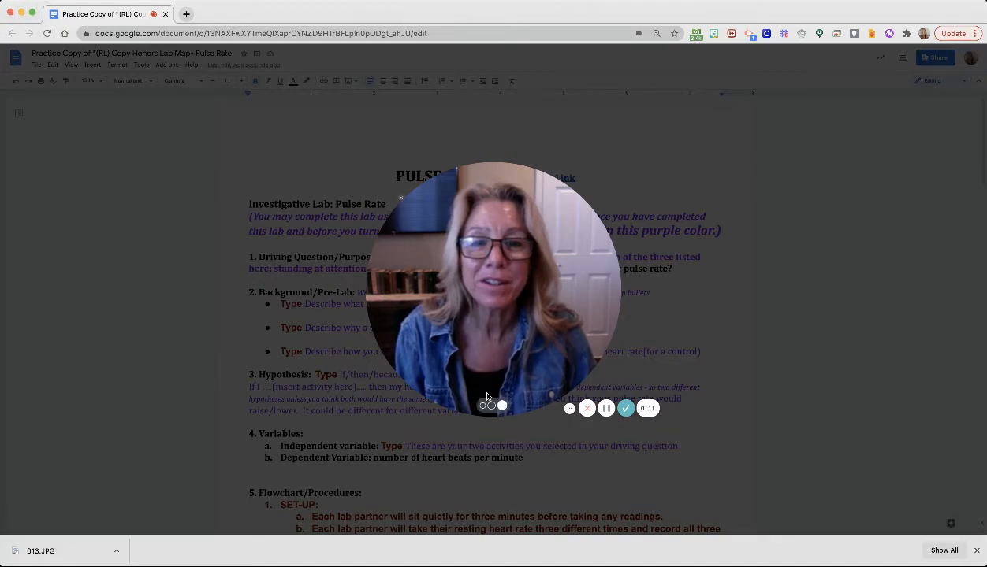
left_click(490, 406)
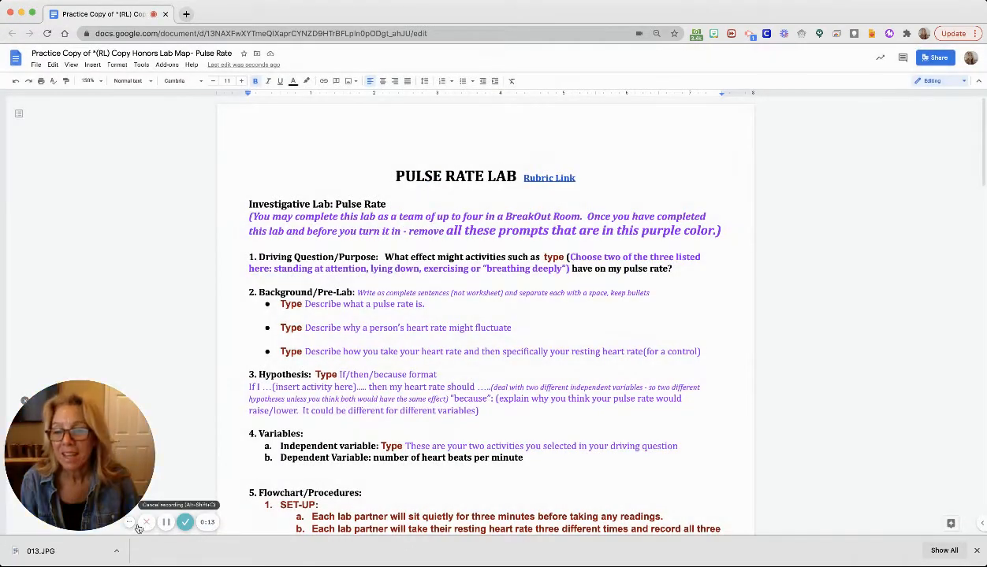
left_click_drag(76, 457, 94, 263)
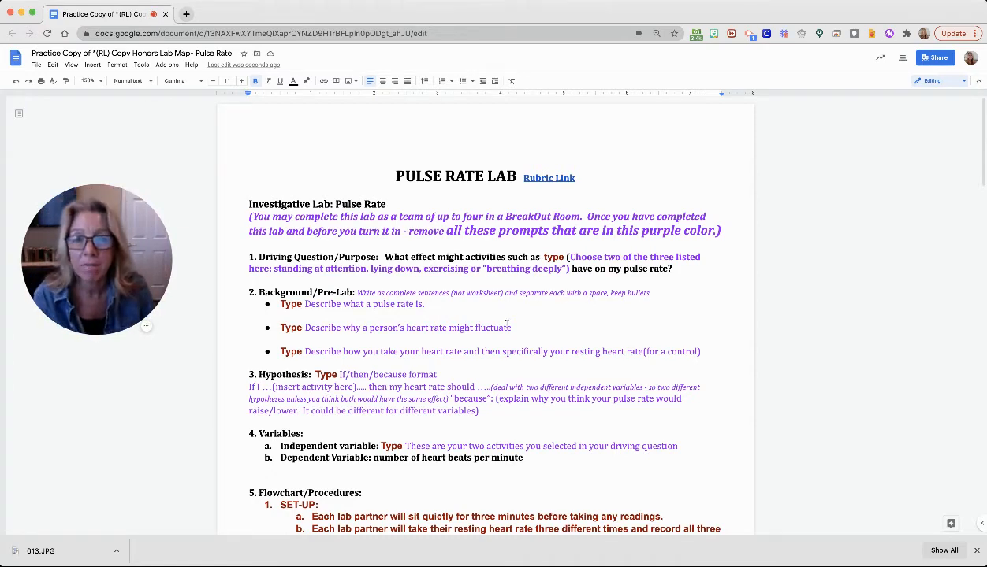
Review the pulse rate lab document from the driving question through the resting pulse rate tables to Data Table 2
scroll(507, 321, "down", 8)
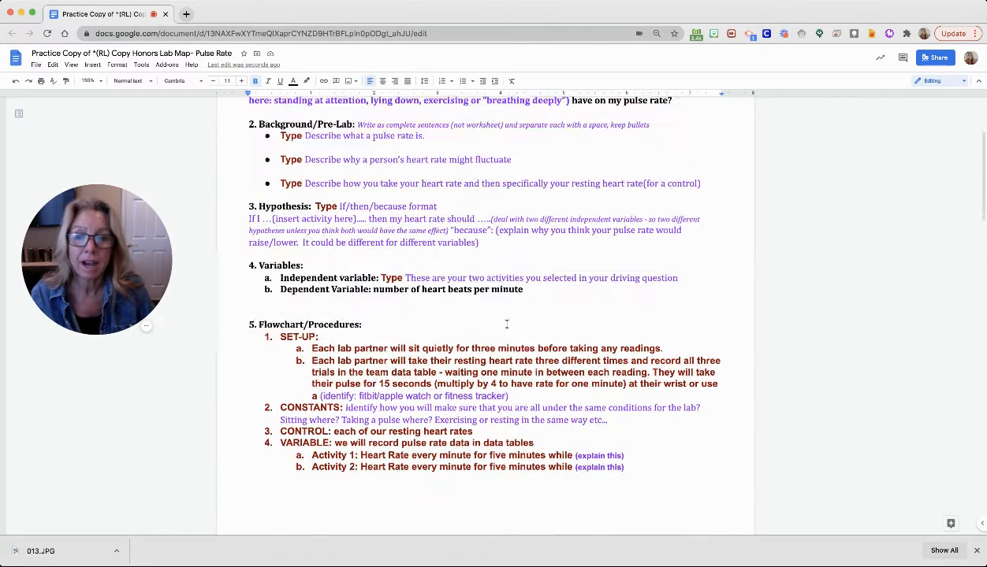
scroll(507, 323, "down", 7)
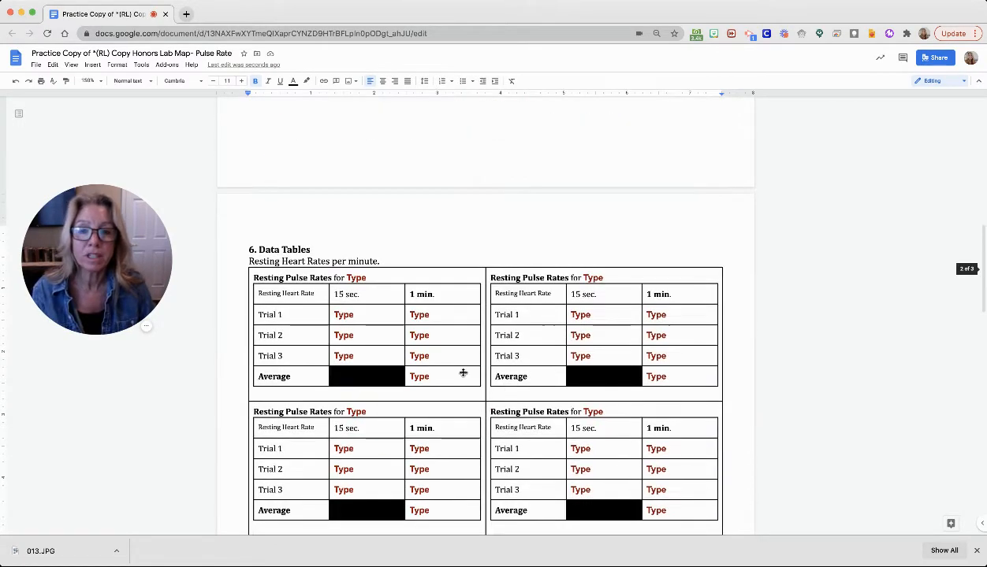
scroll(552, 410, "down", 4)
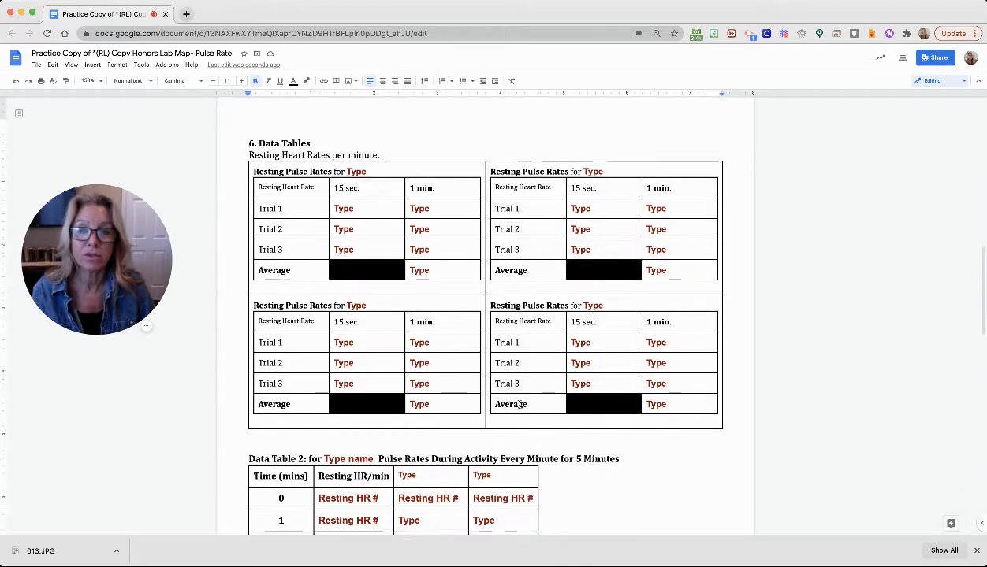
scroll(519, 404, "down", 5)
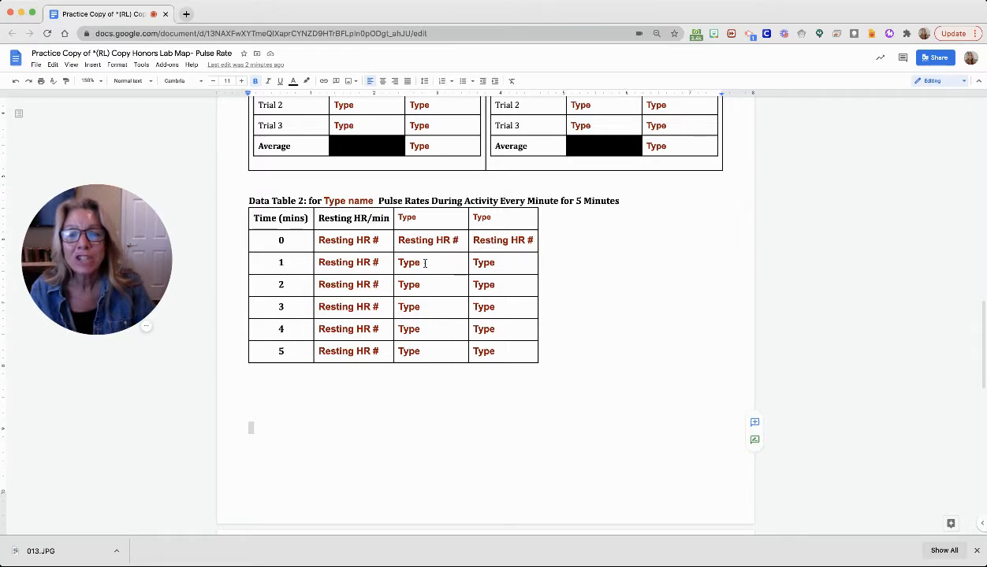
scroll(436, 200, "up", 3)
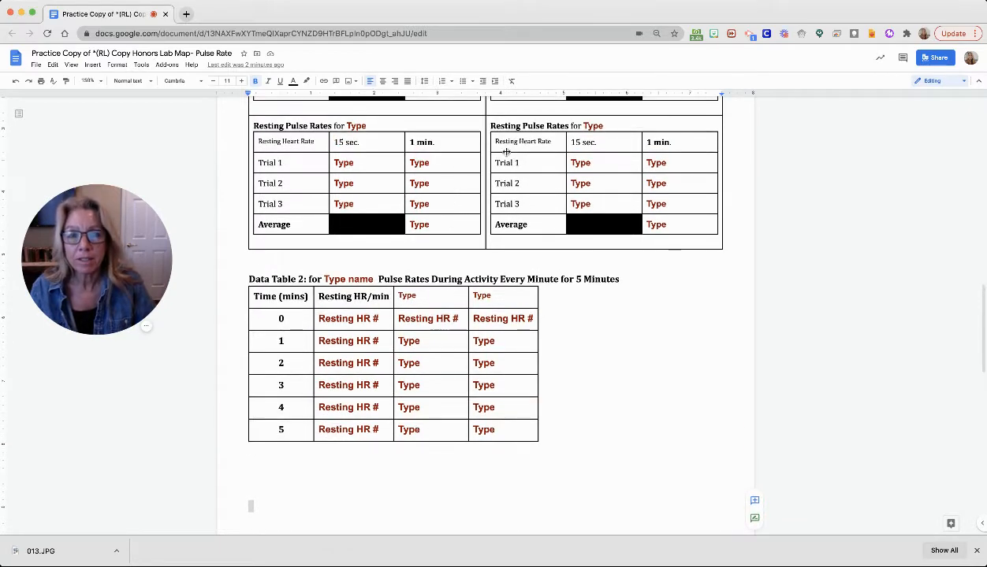
scroll(440, 346, "down", 2)
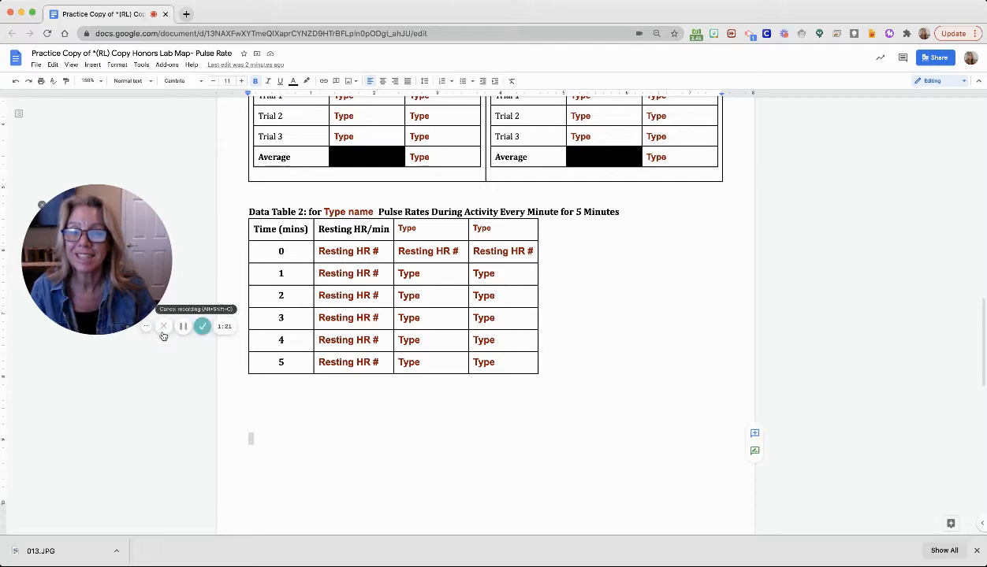
left_click(182, 327)
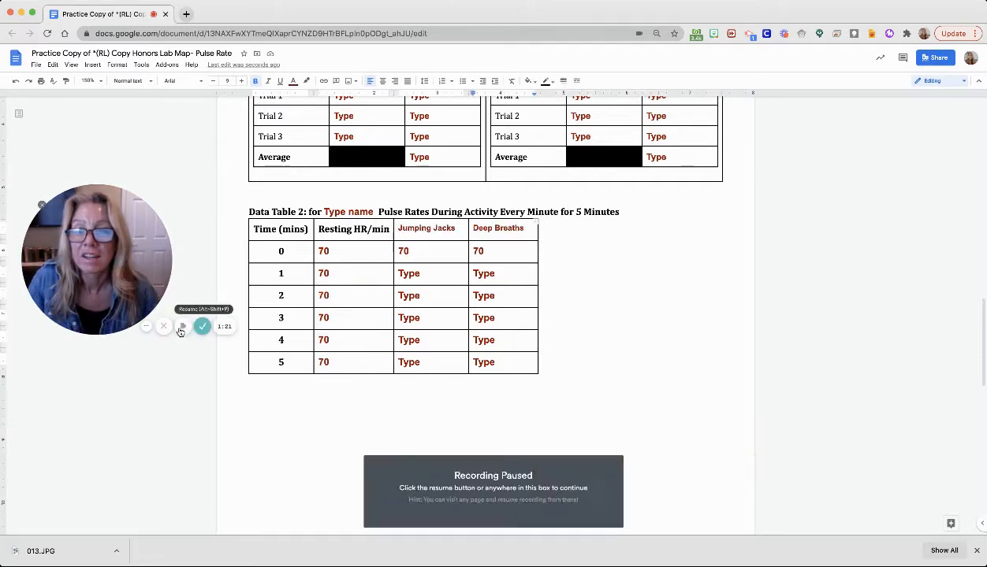
left_click(182, 327)
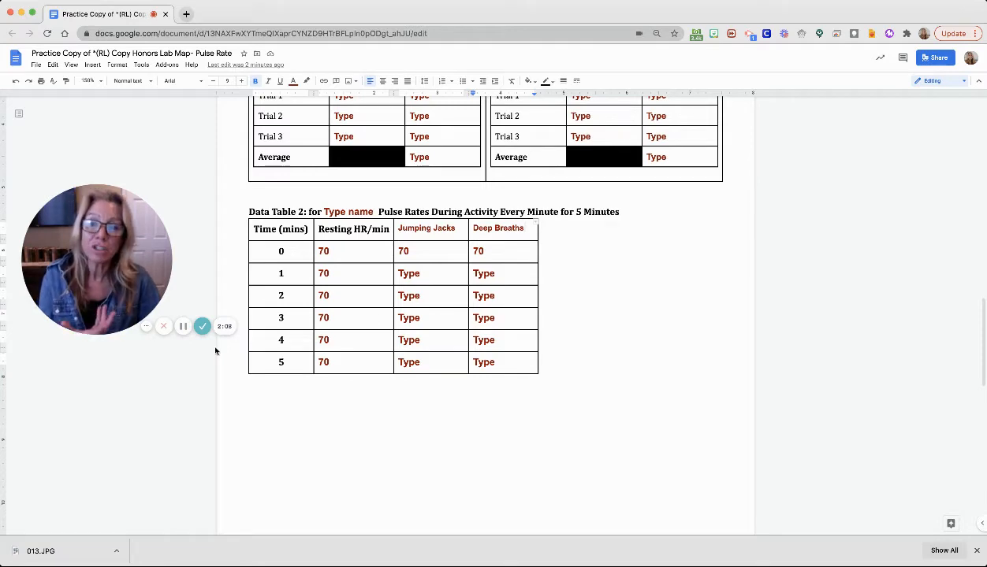
Fill the Jumping Jacks column of Data Table 2 with 80 for minute 1 and 85 for minute 2
double_click(407, 273)
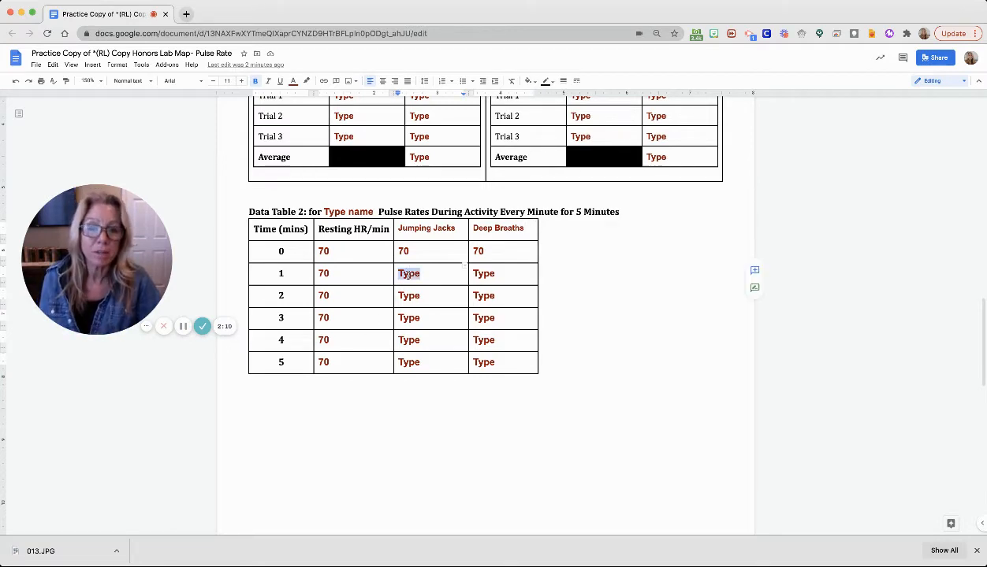
type("80")
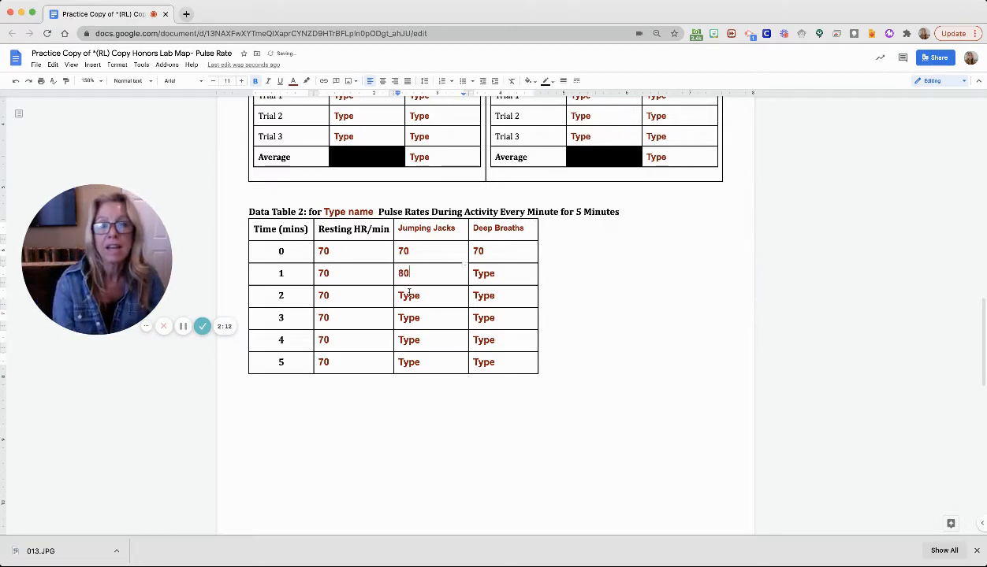
double_click(409, 295)
type("85")
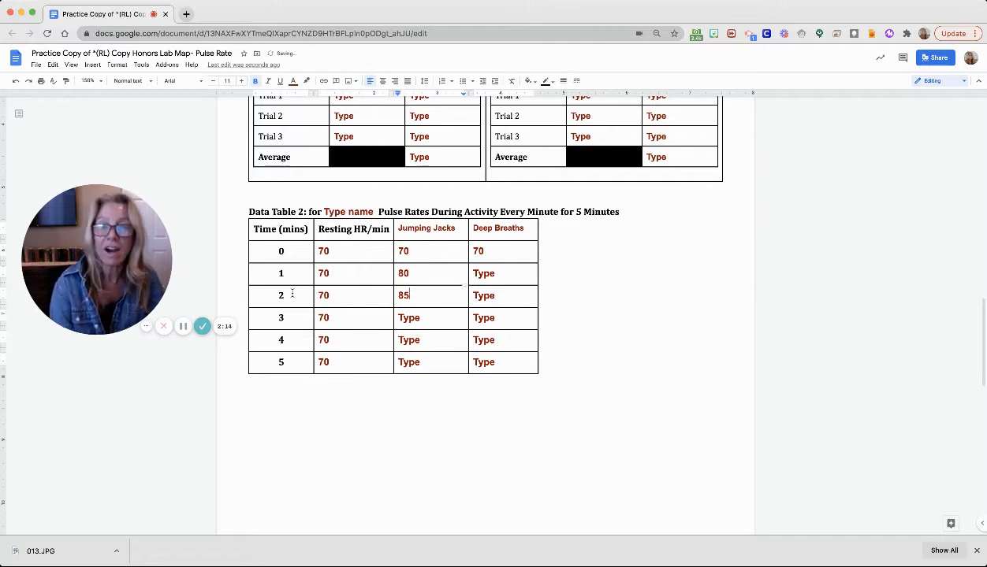
left_click(182, 326)
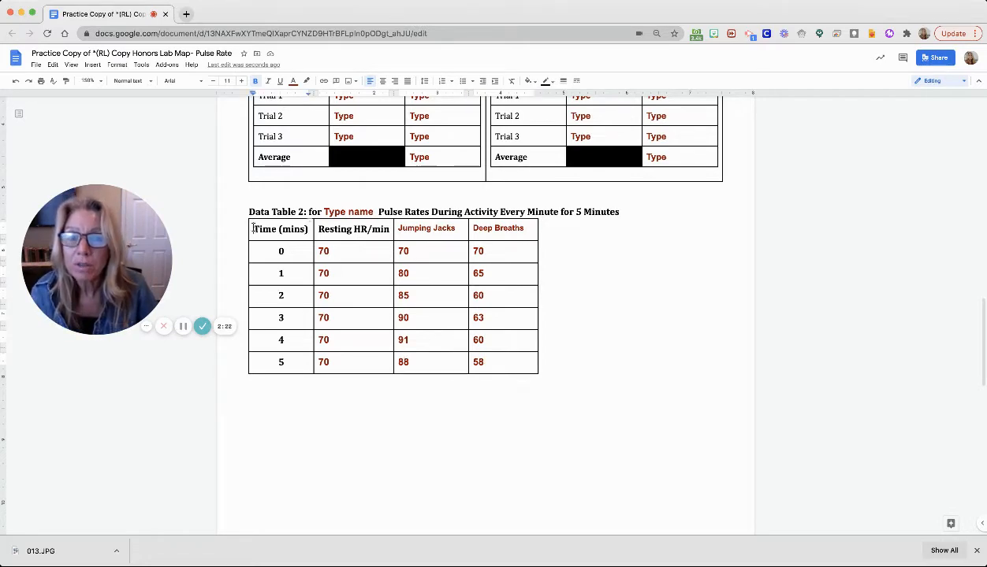
Copy all of Data Table 2, from the Time (mins) header to the last Deep Breaths value
left_click_drag(253, 227, 482, 363)
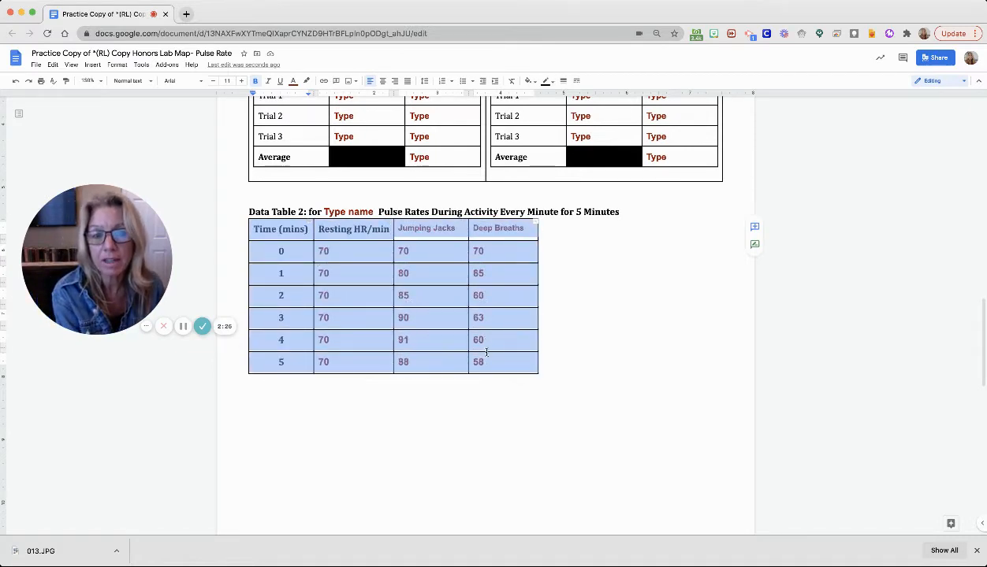
right_click(439, 281)
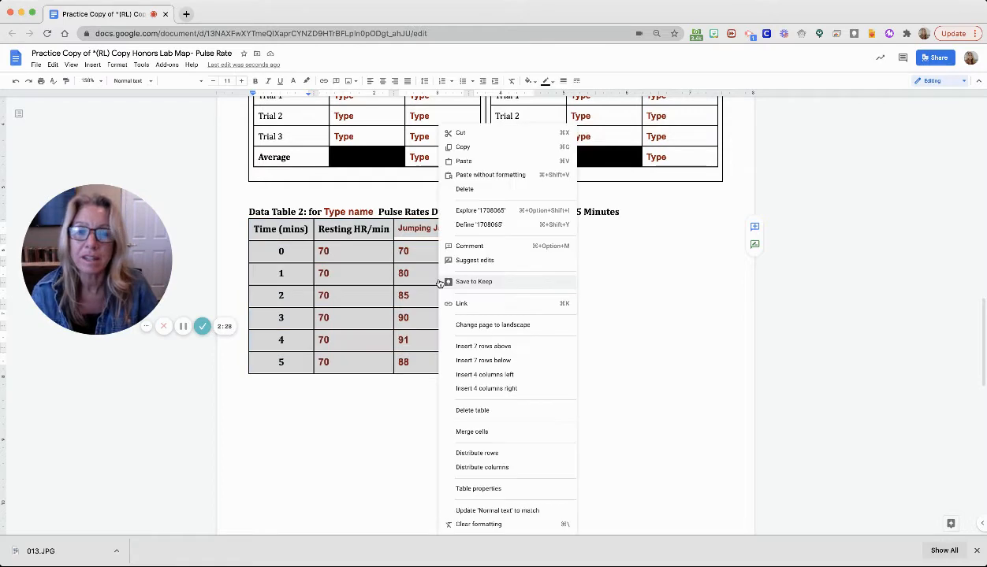
left_click(459, 148)
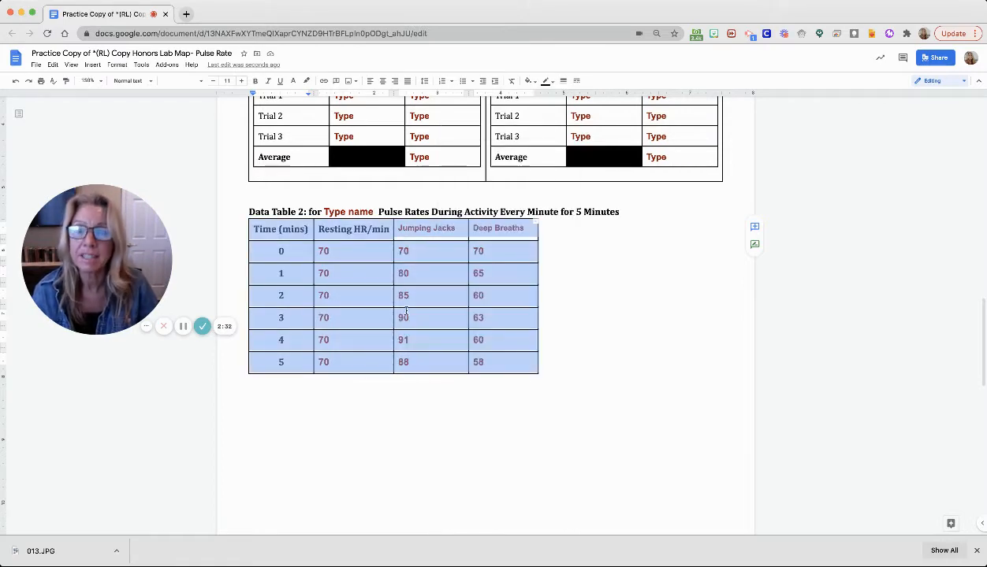
Create a new blank Google Sheets spreadsheet from the lab document
left_click(36, 64)
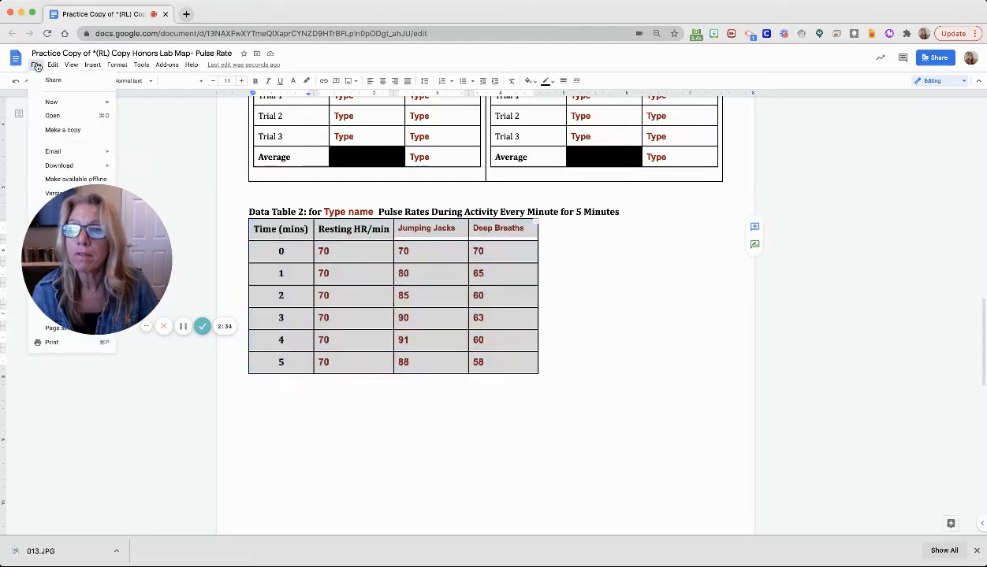
mouse_move(53, 102)
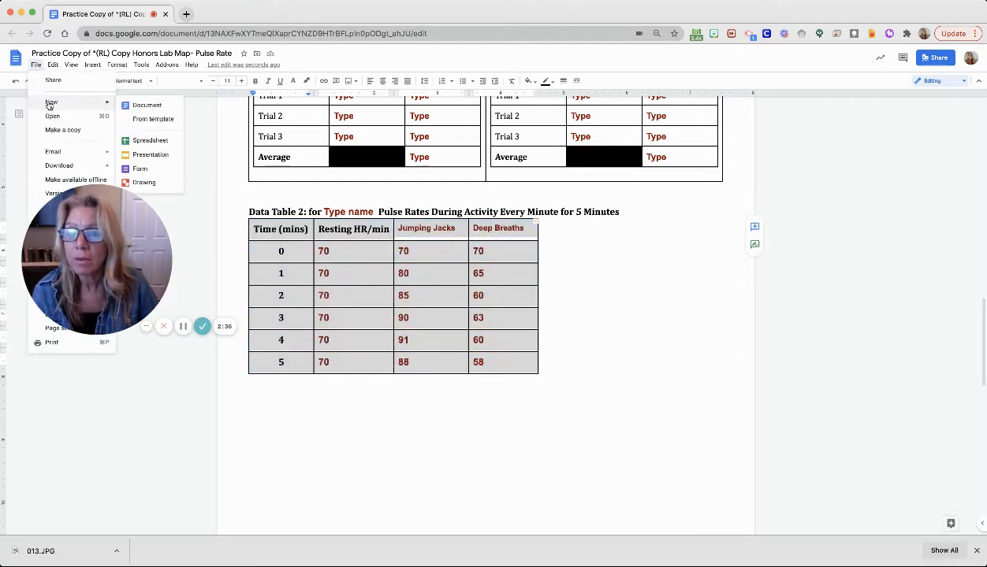
left_click(140, 141)
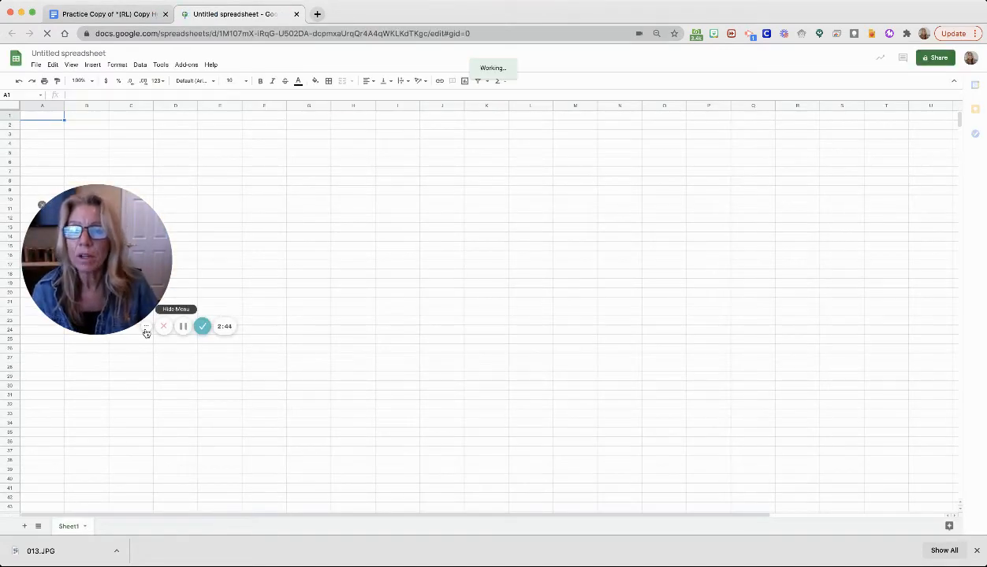
left_click_drag(156, 254, 540, 151)
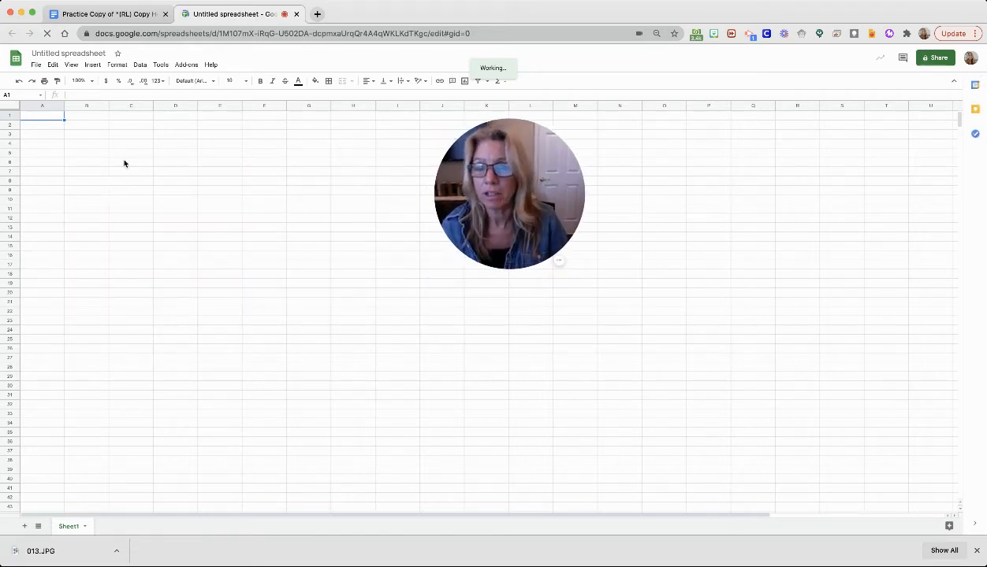
Paste the copied pulse rate table into the blank sheet starting at cell B3
left_click(85, 137)
right_click(85, 137)
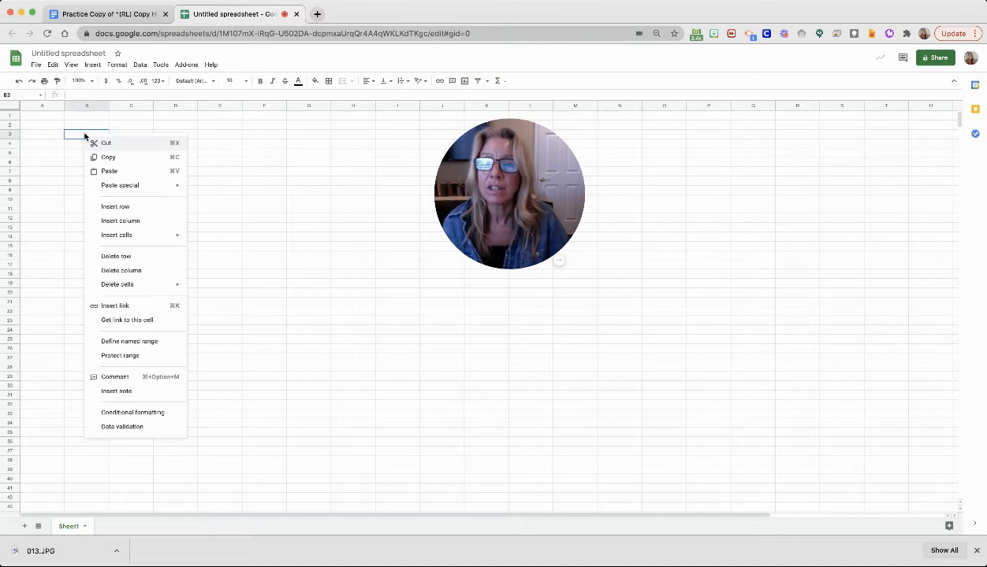
left_click(108, 174)
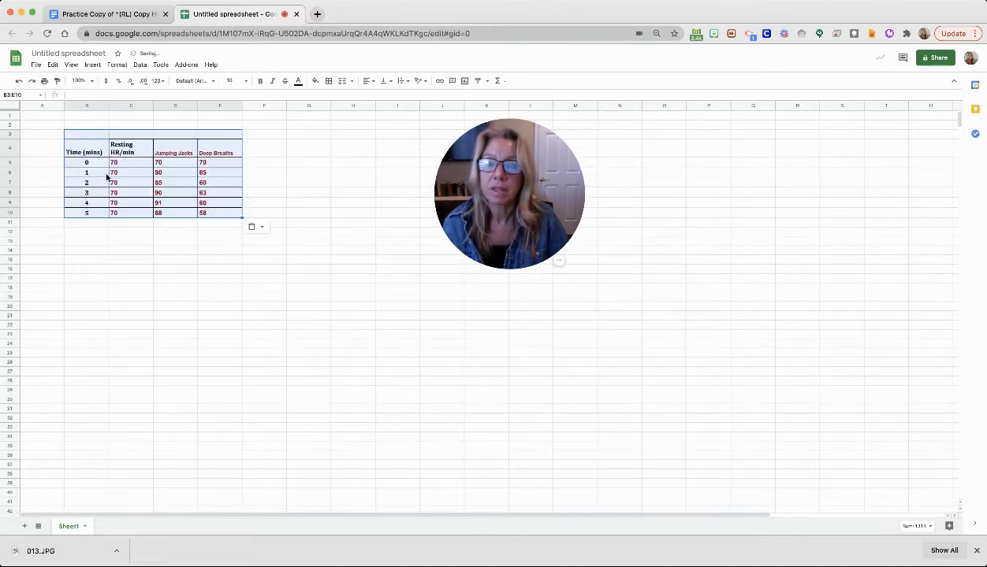
left_click(120, 300)
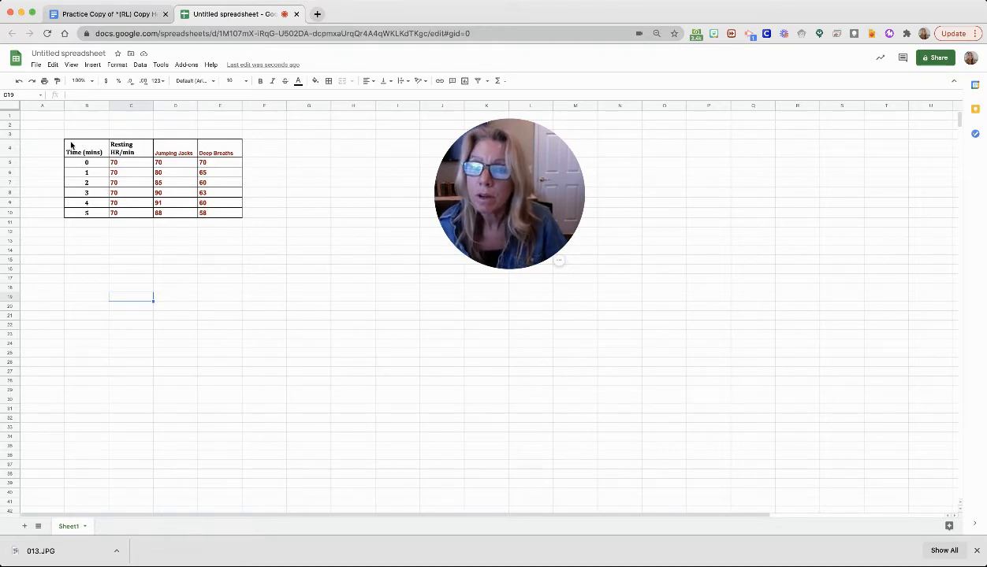
Insert a chart from the pulse rate table in B4:E10, including its header row
left_click_drag(71, 145, 206, 208)
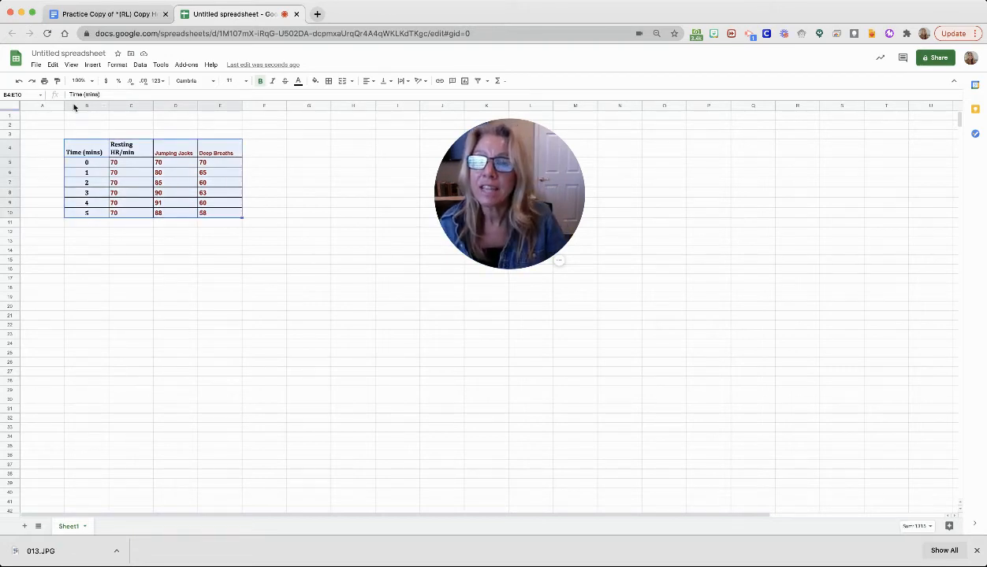
left_click(52, 65)
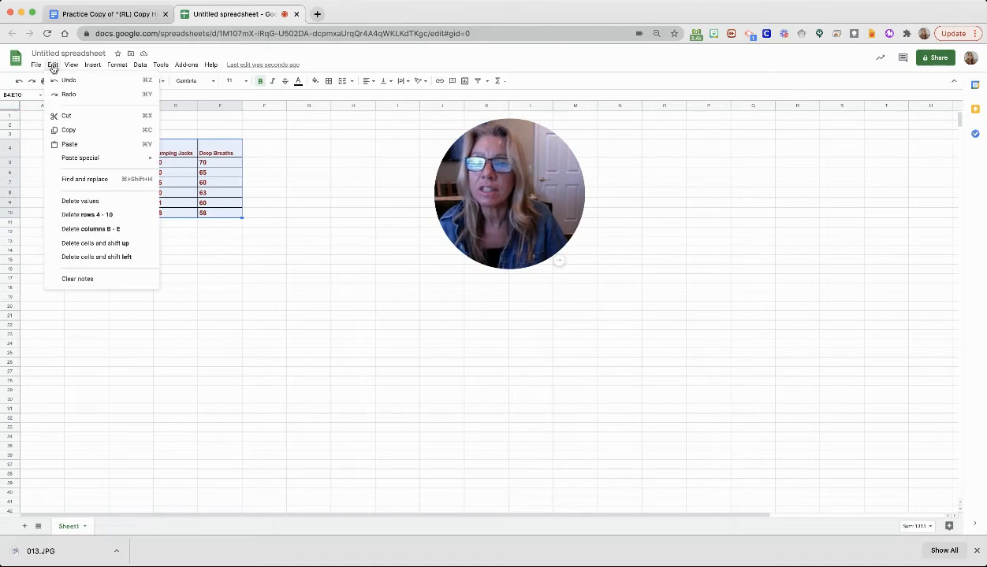
mouse_move(35, 67)
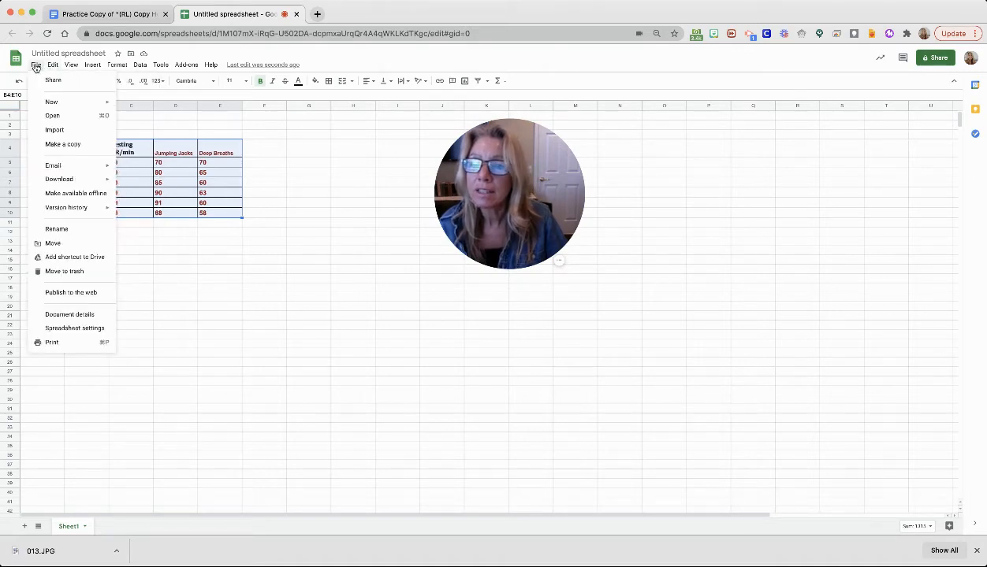
mouse_move(91, 67)
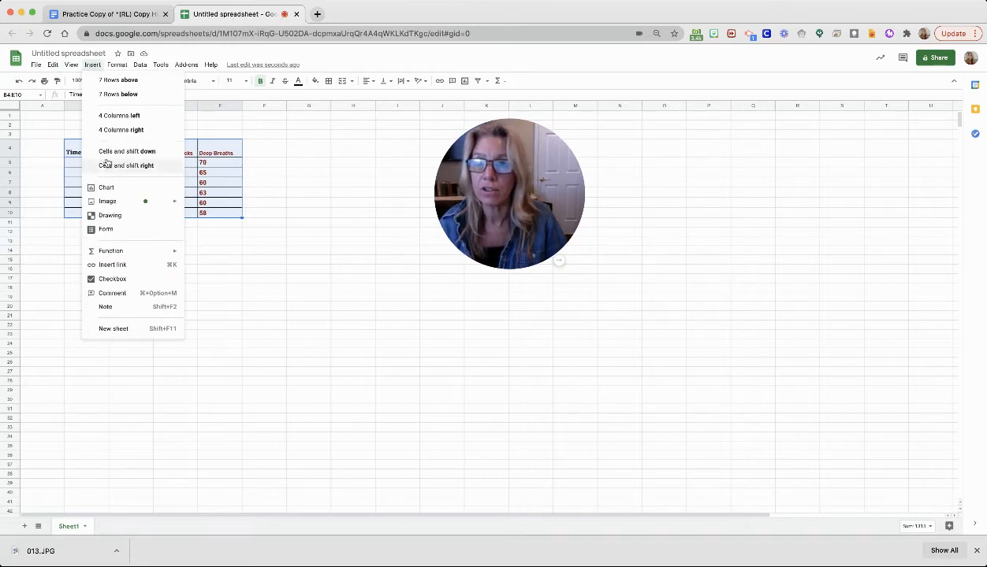
left_click(110, 188)
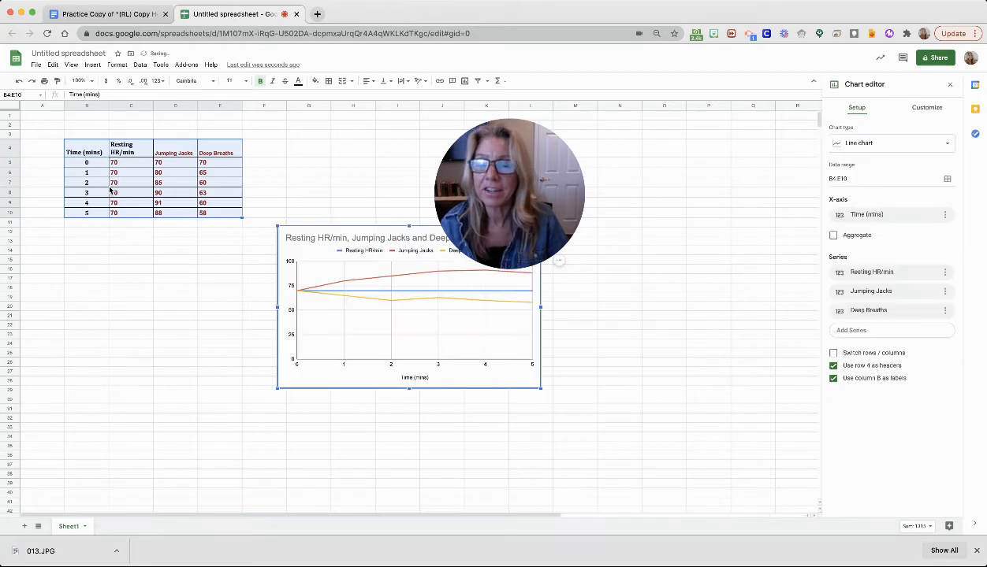
mouse_move(454, 198)
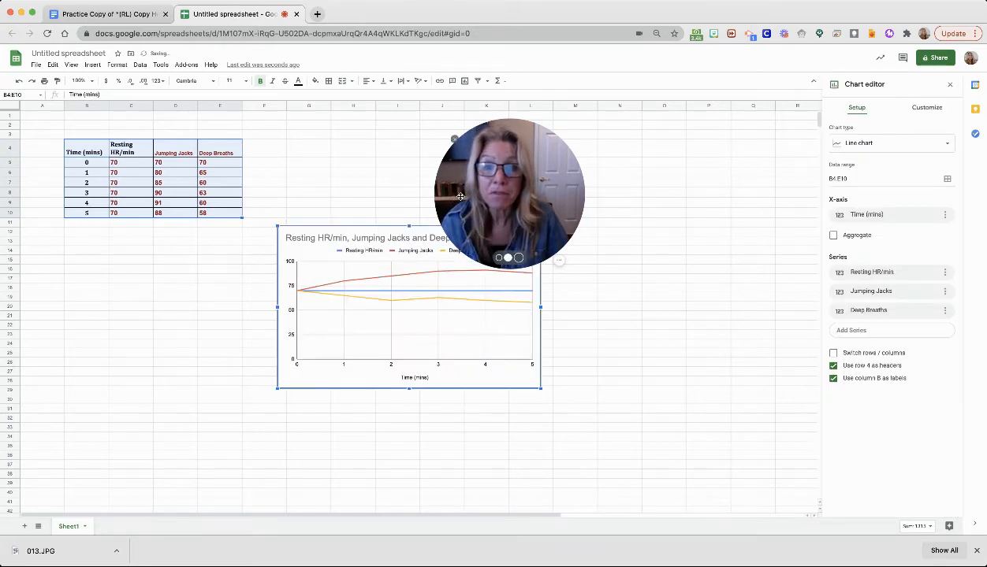
left_click_drag(460, 197, 618, 195)
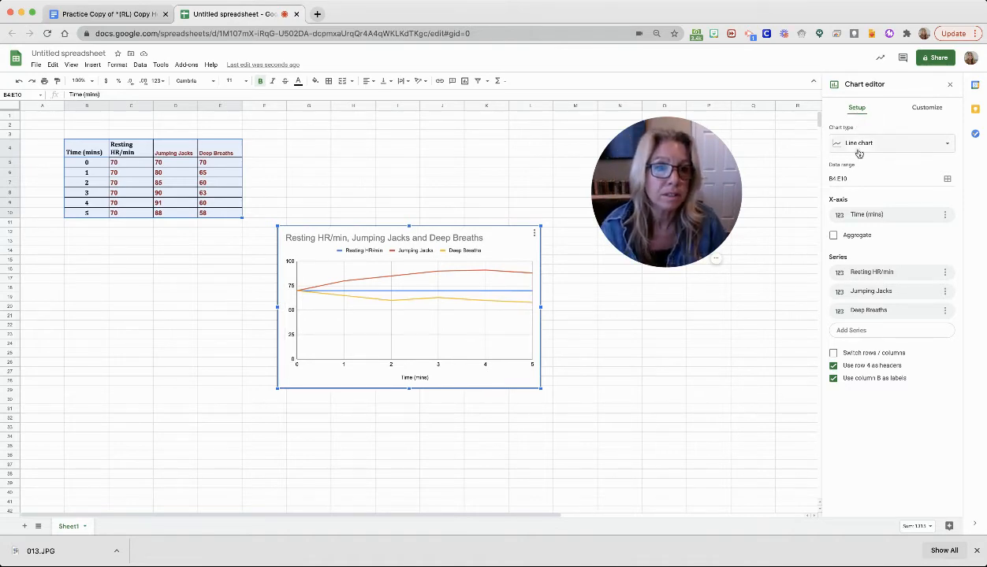
Add "Charles Darwin" to the end of the chart's title, after "Resting HR/min, Jumping Jacks and Deep Breaths"
left_click(928, 108)
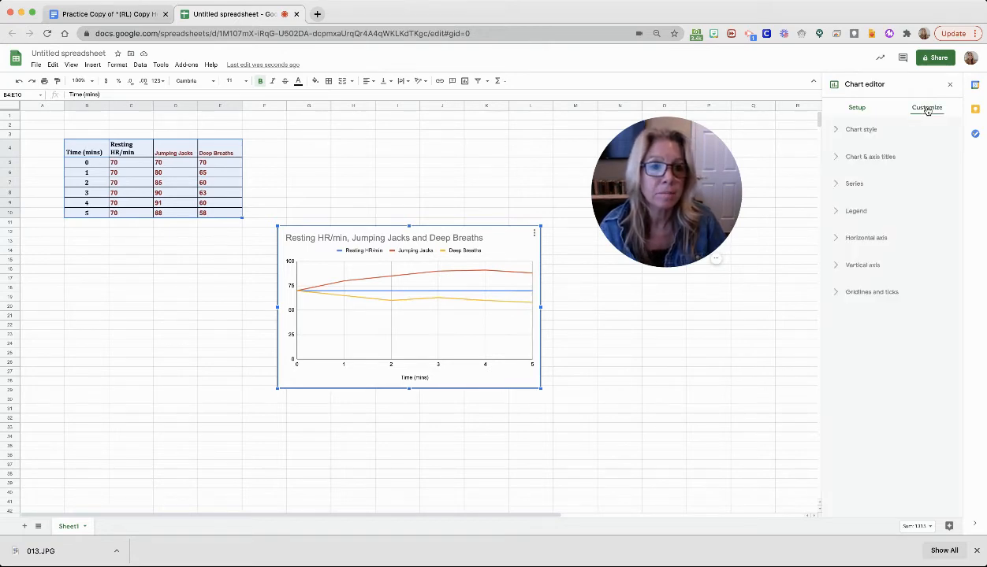
left_click(838, 159)
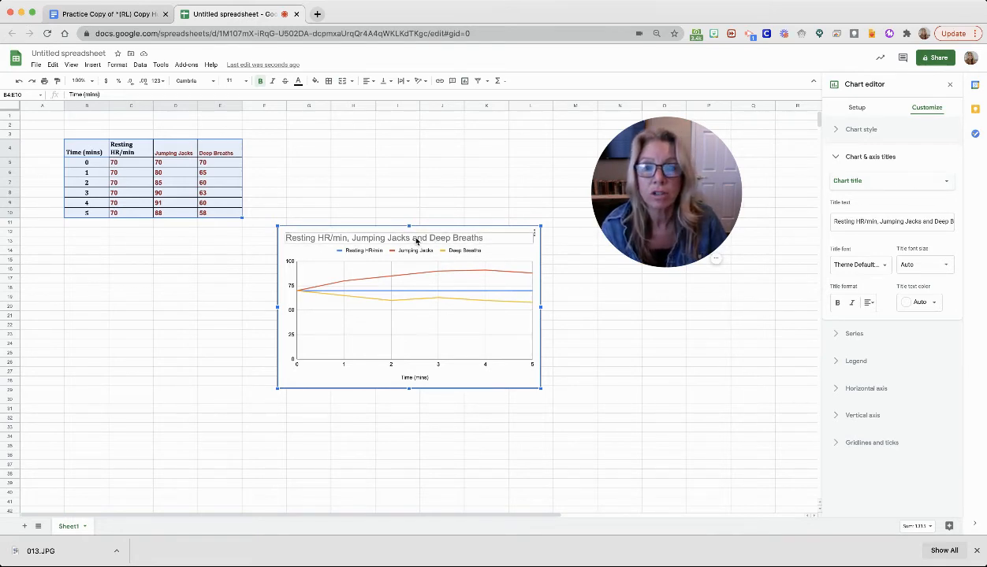
double_click(413, 238)
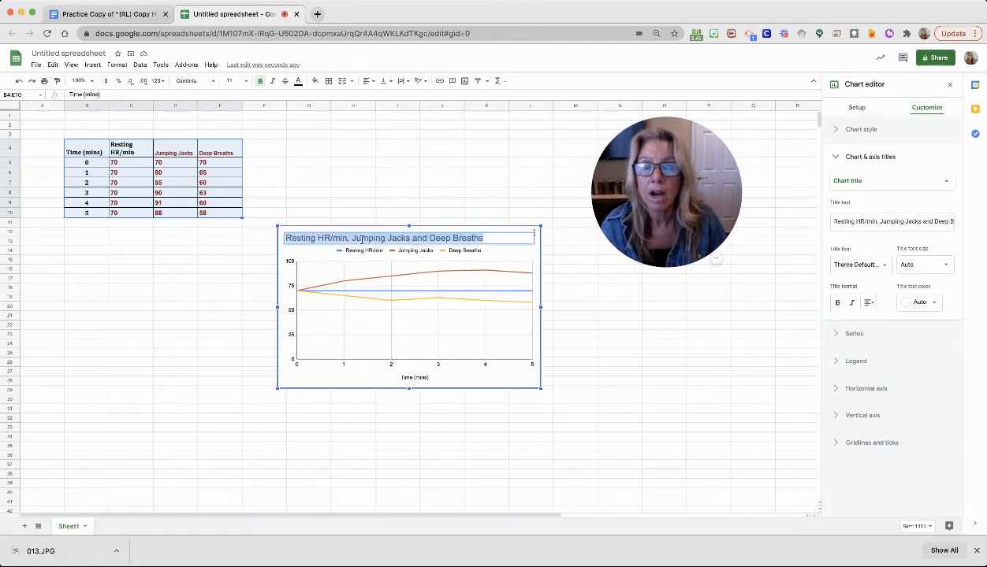
left_click(484, 237)
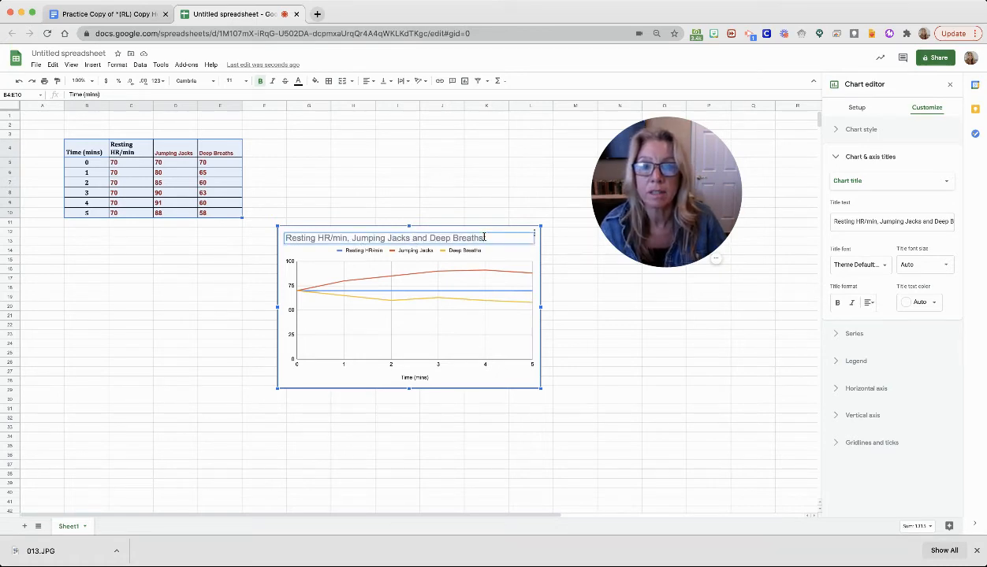
type("Char")
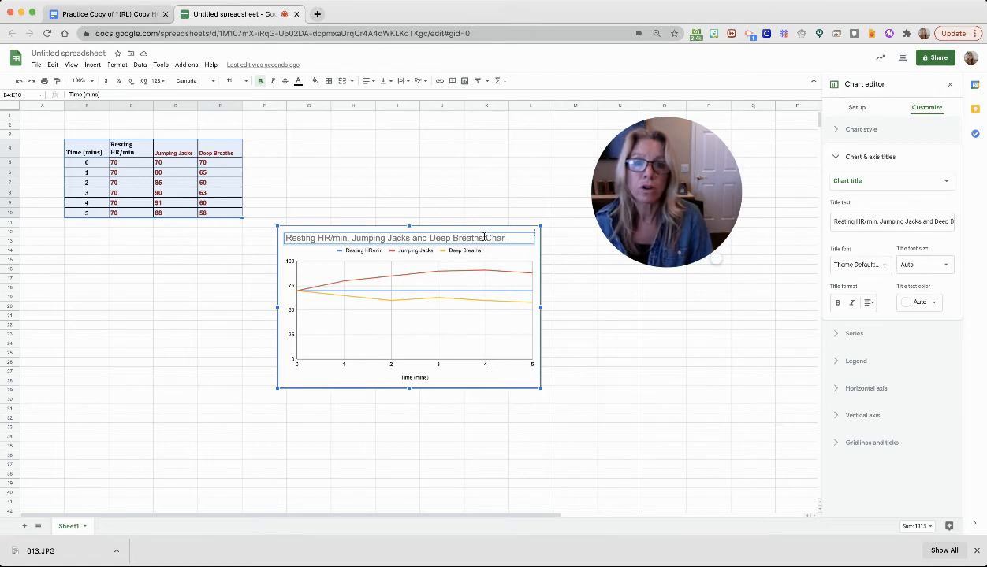
type("les Da")
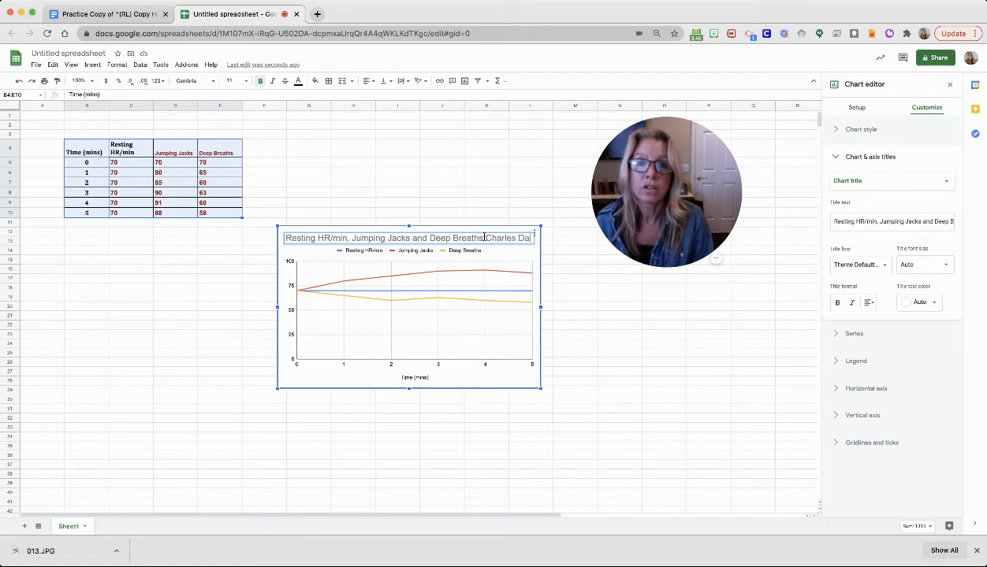
type("rwin")
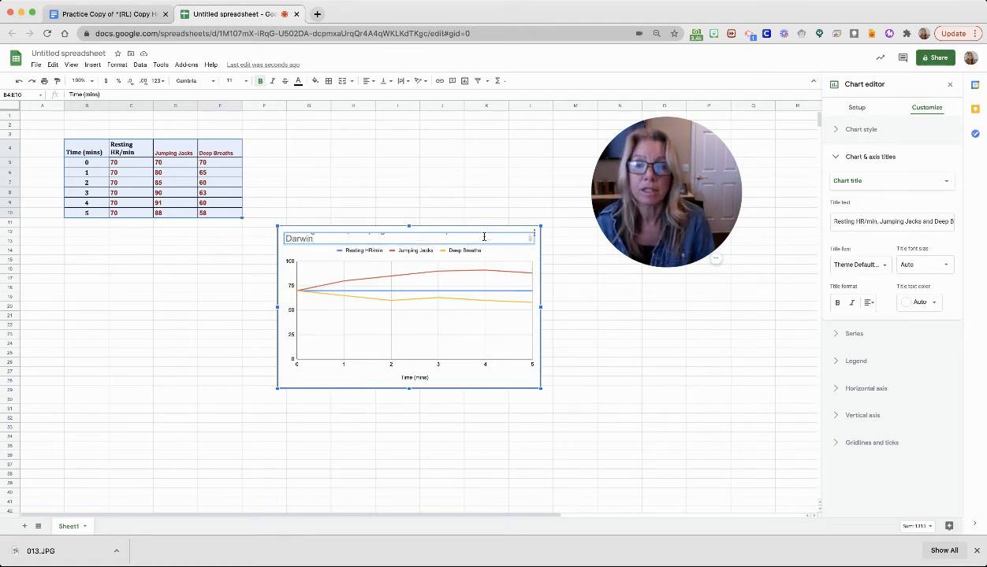
left_click(622, 279)
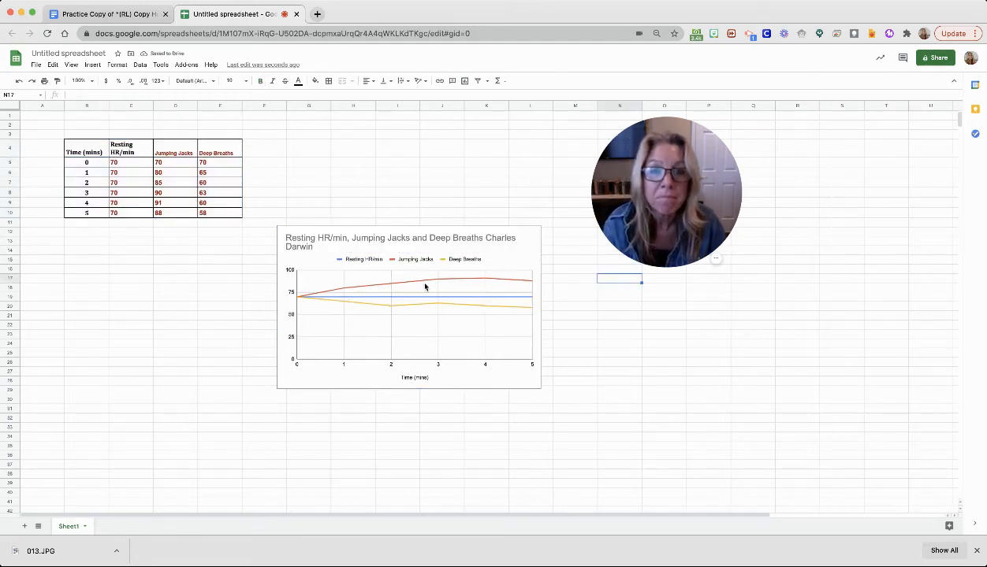
Give the line chart the vertical axis title "Heart Rate Per Minute"
left_click(519, 237)
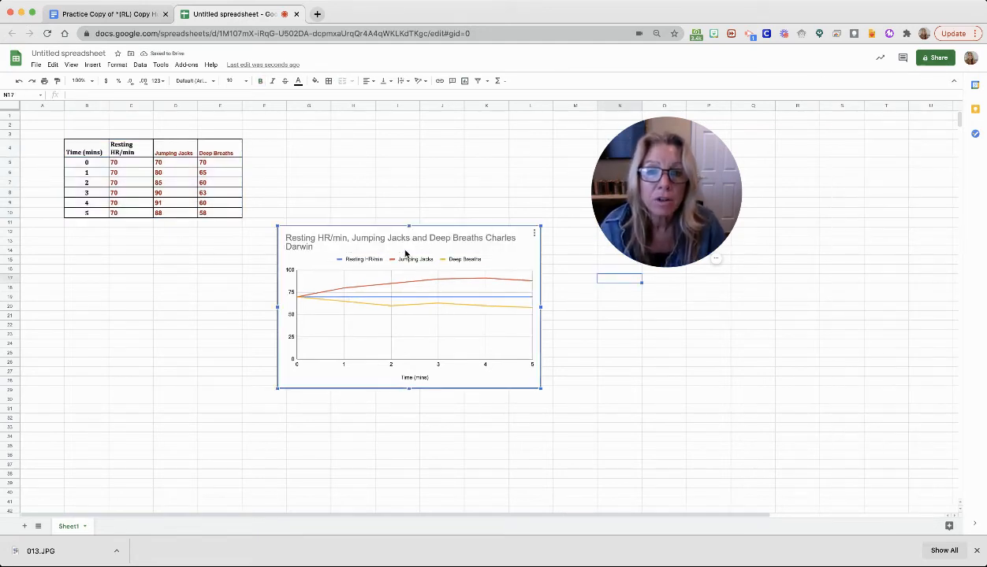
left_click(534, 234)
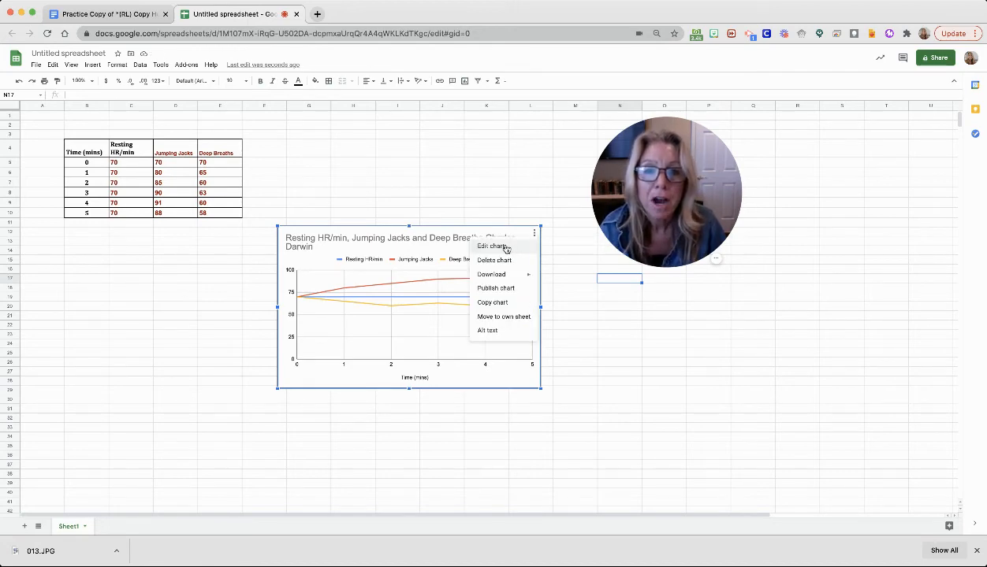
left_click(506, 247)
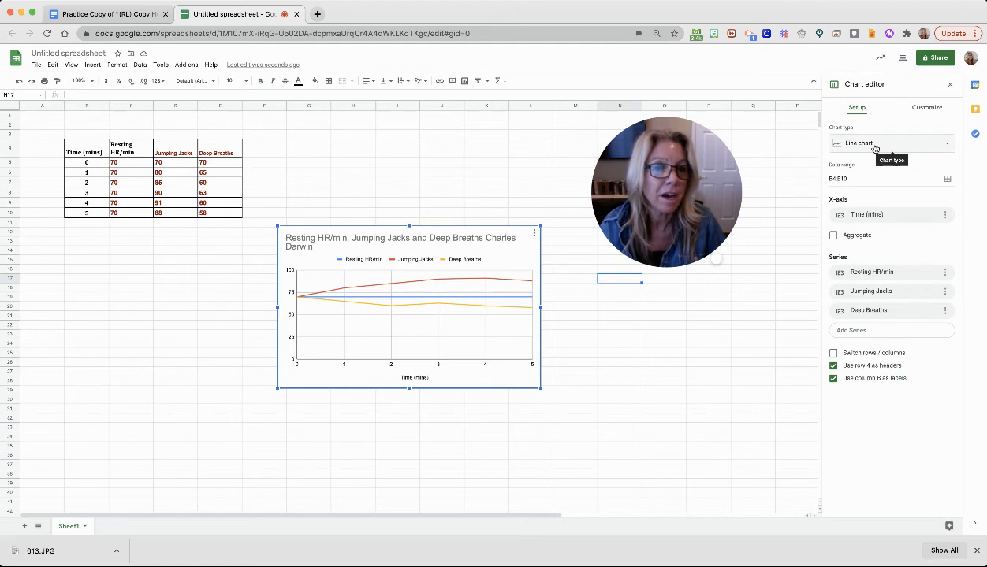
left_click(925, 108)
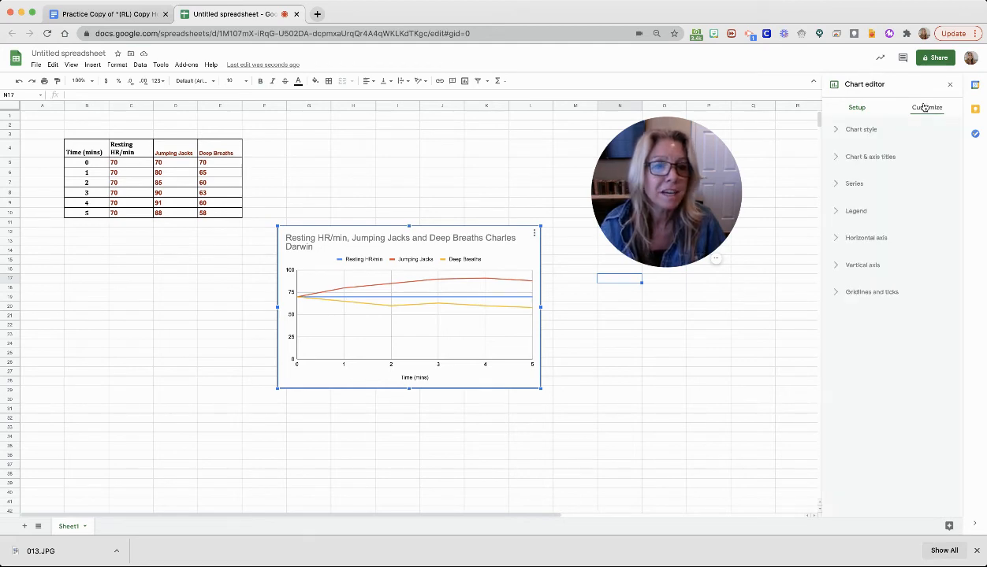
left_click(835, 164)
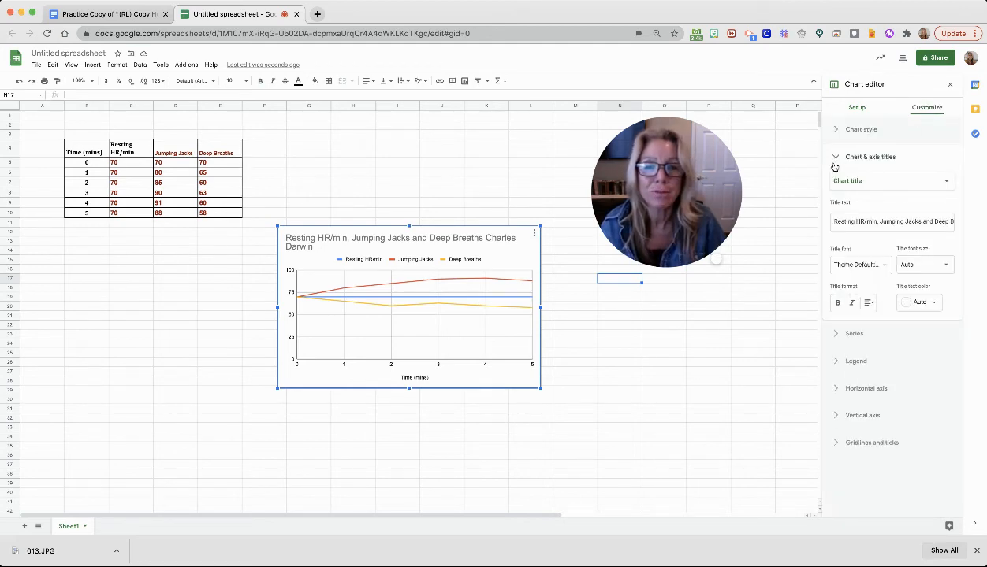
left_click(854, 183)
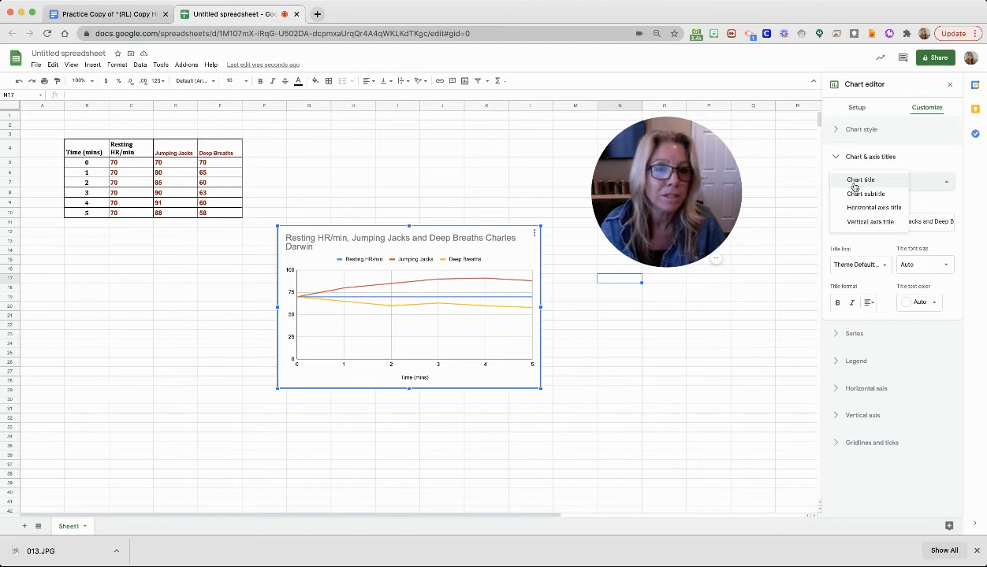
left_click(855, 221)
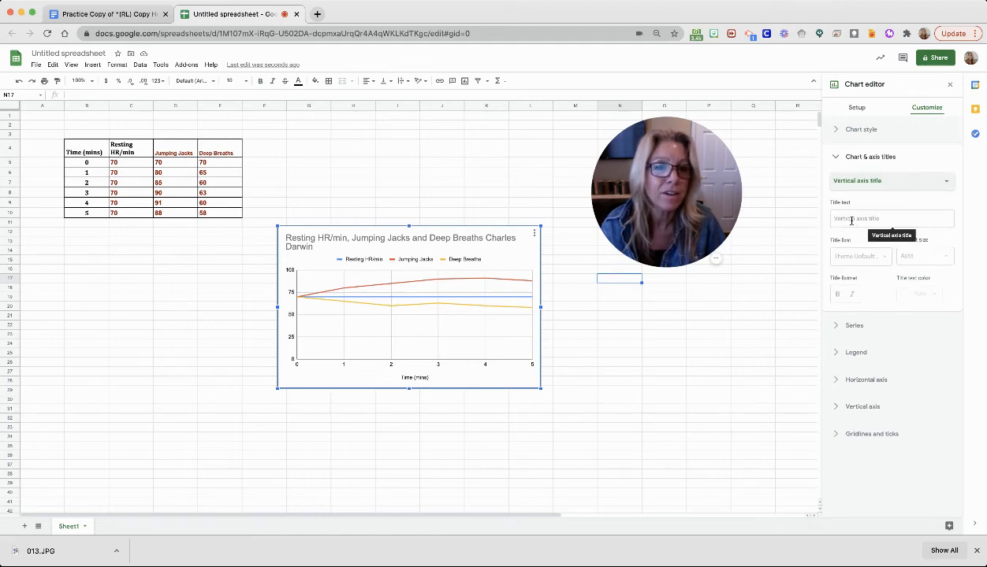
left_click(851, 220)
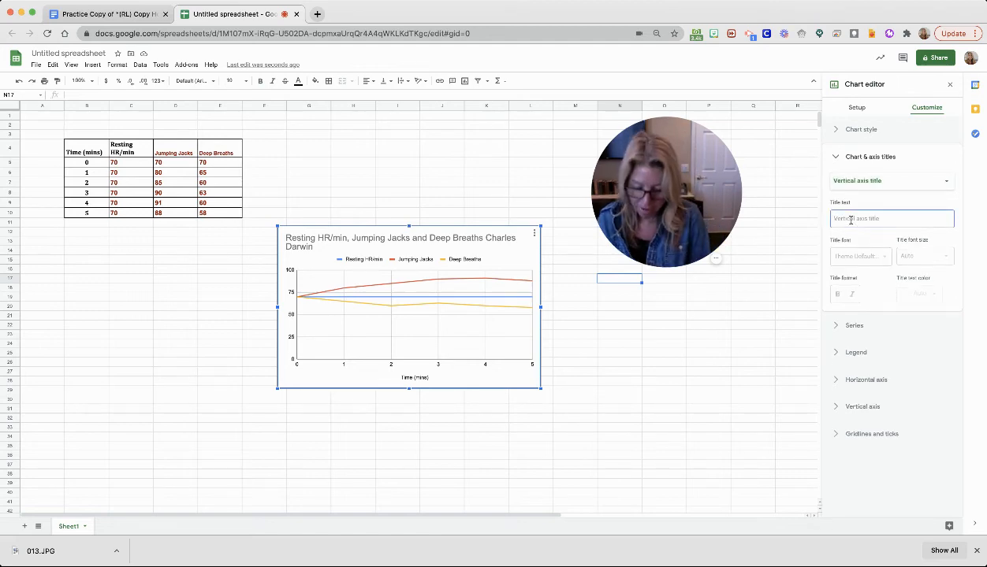
type("Heart Rate Per M")
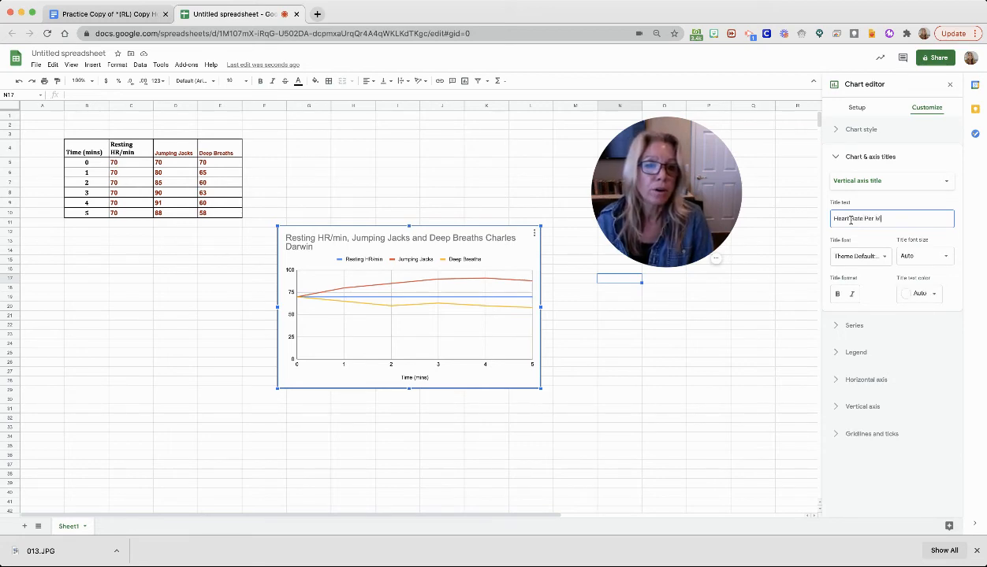
type("inut")
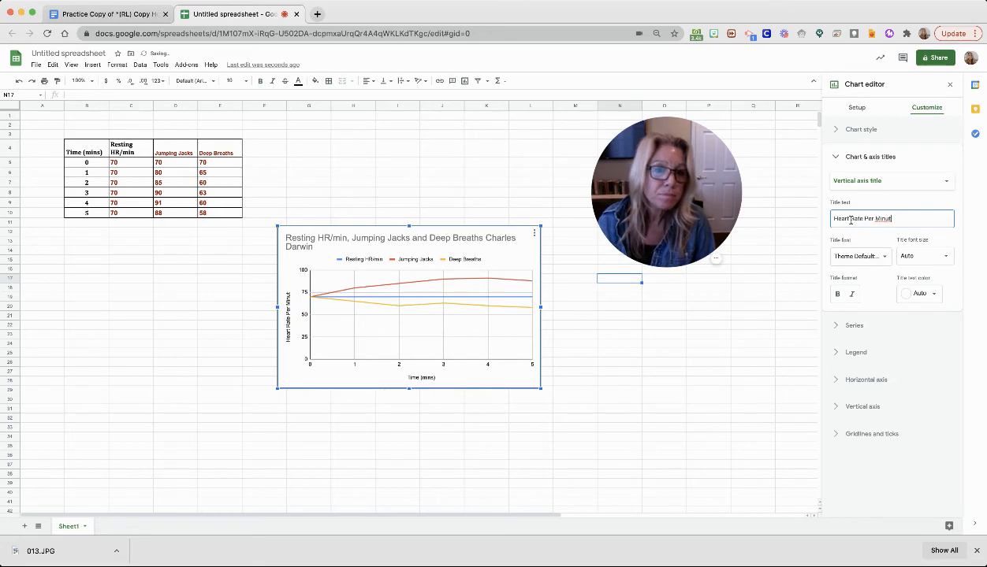
type("e")
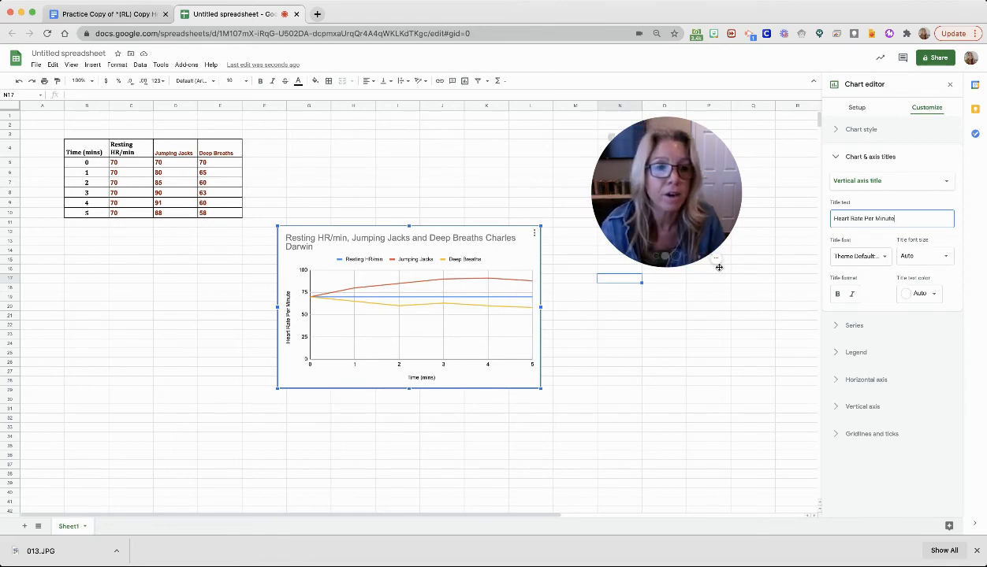
left_click(762, 334)
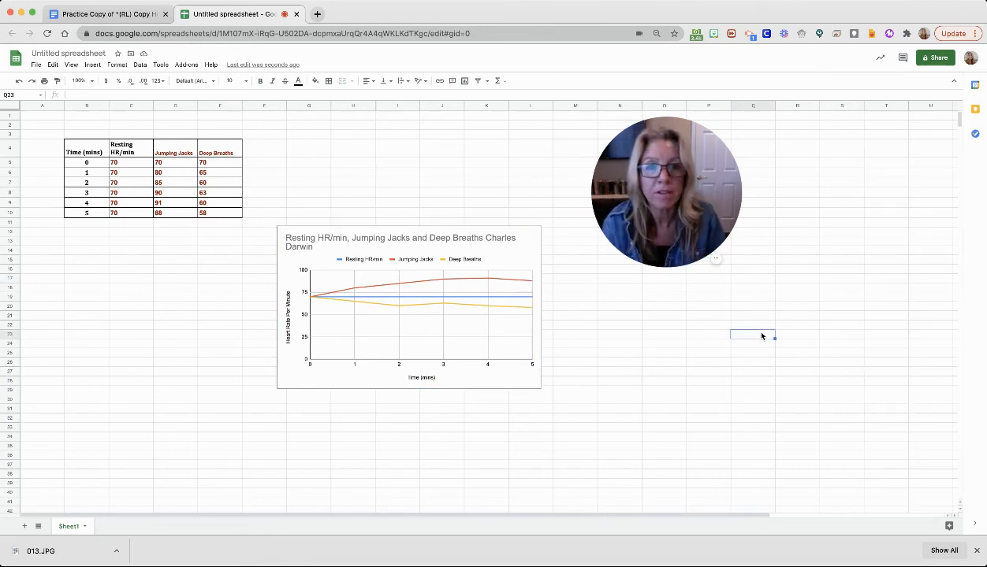
Copy the finished pulse rate line chart from the spreadsheet
left_click(419, 305)
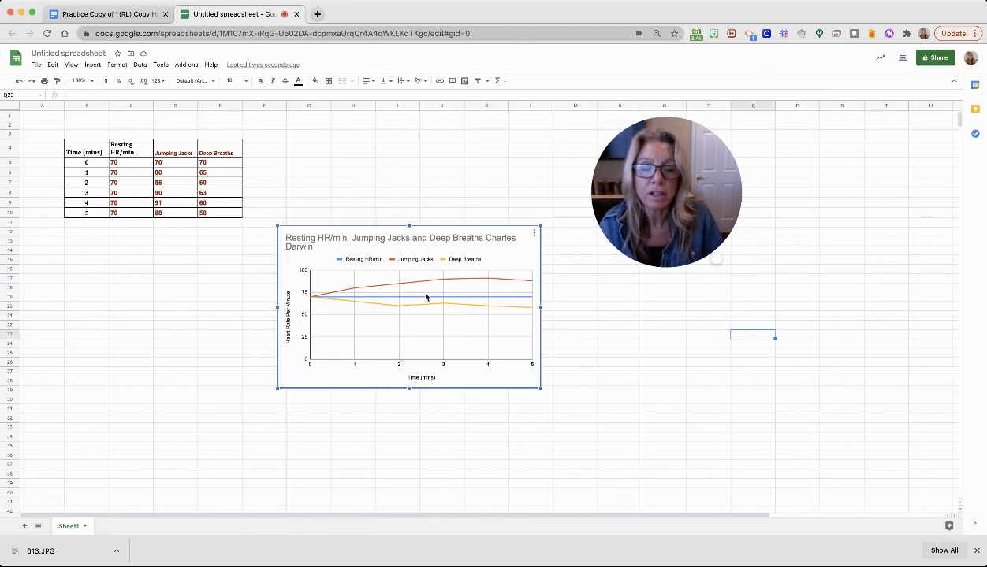
left_click(532, 236)
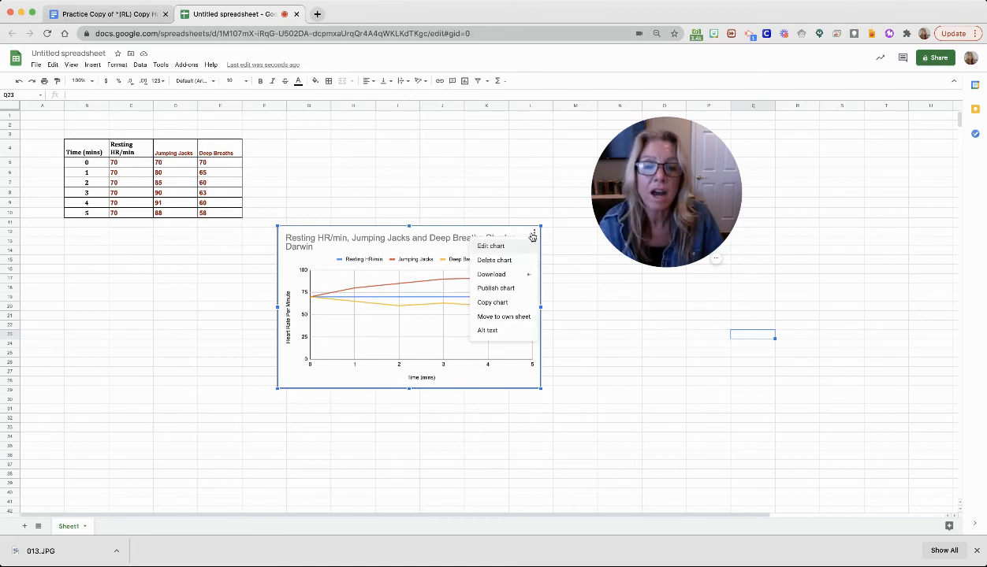
left_click(492, 303)
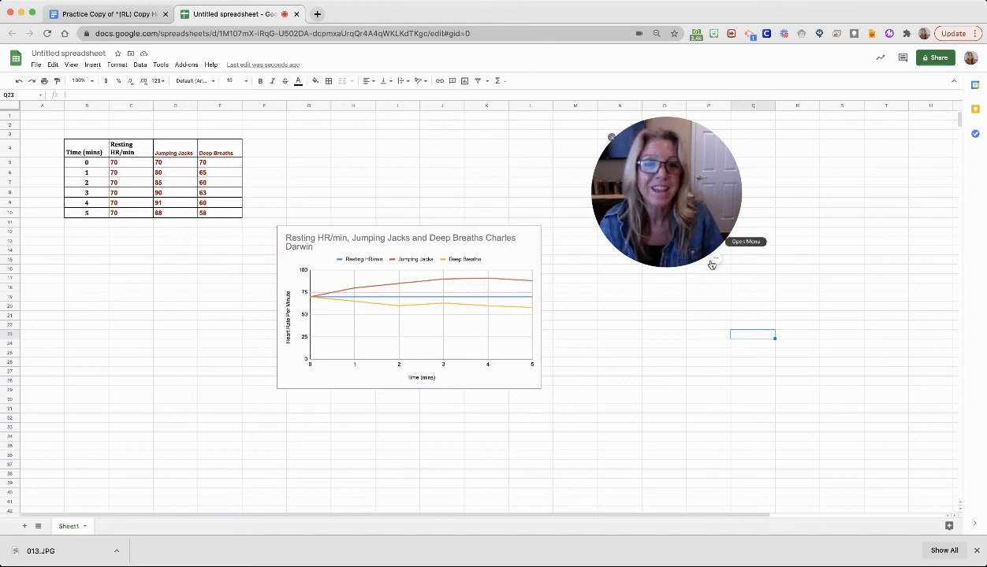
Switch to the pulse rate lab document in Google Docs and delete the sample heart rate graph under section 7, Graph
left_click(114, 16)
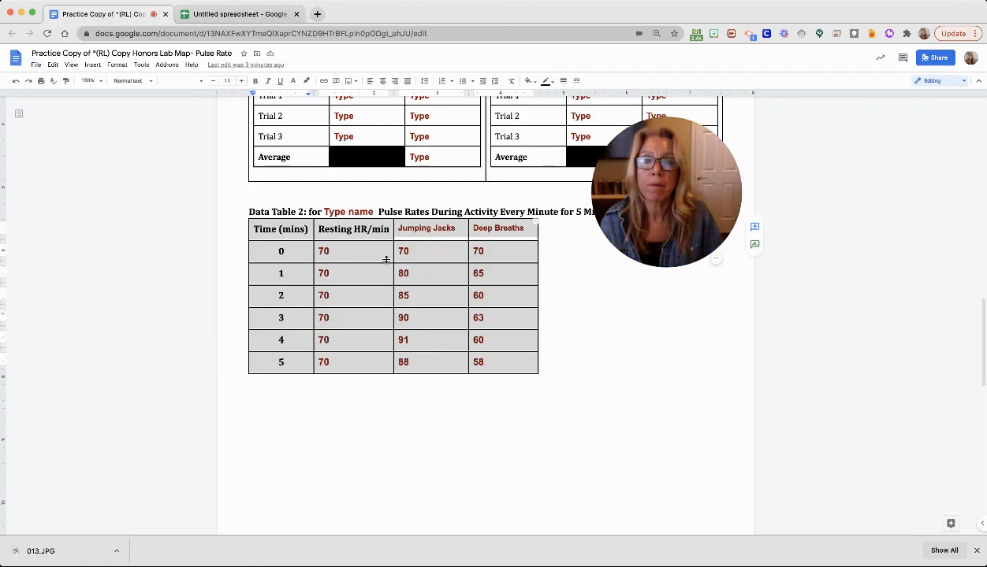
left_click(551, 332)
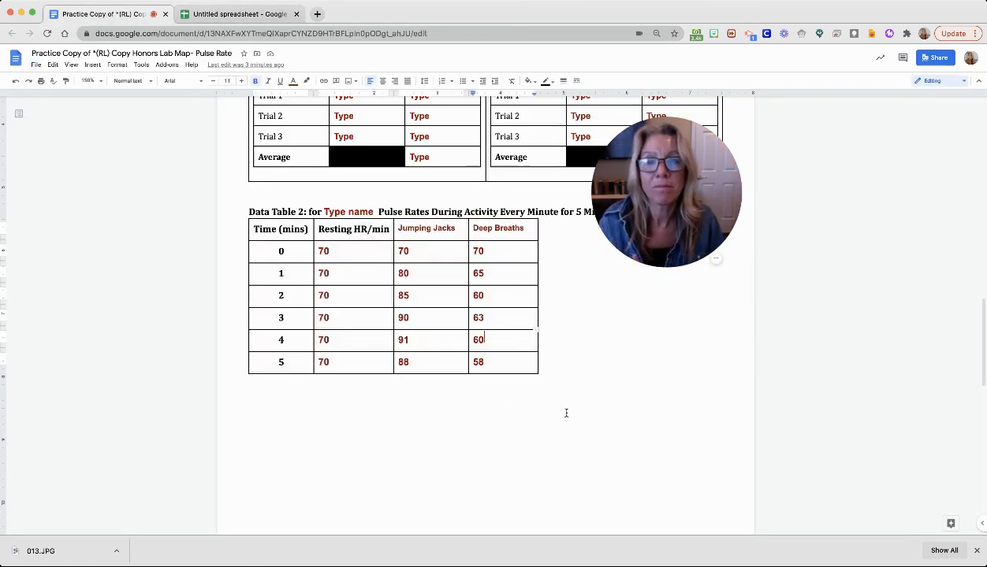
scroll(568, 411, "down", 3)
scroll(567, 411, "down", 4)
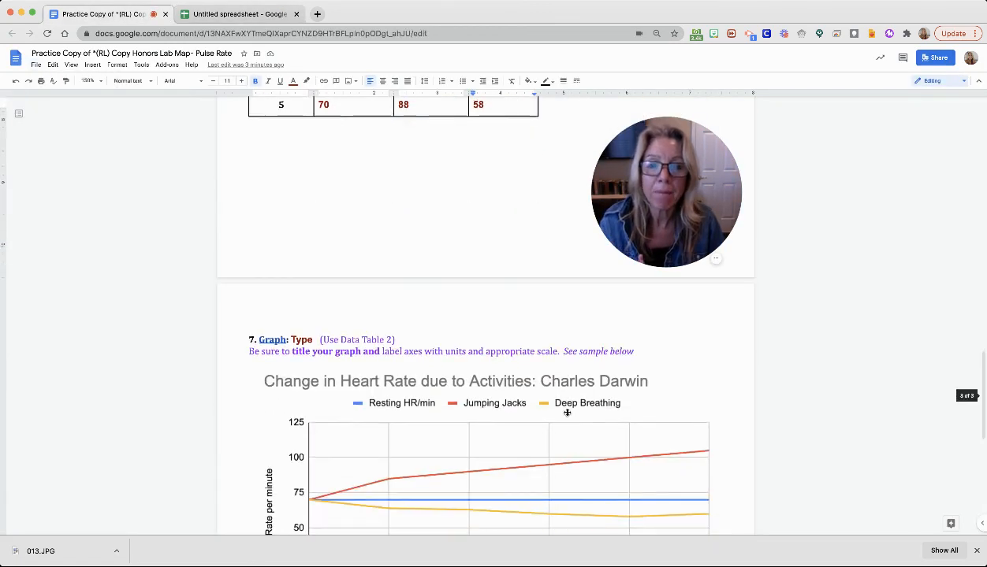
left_click(475, 406)
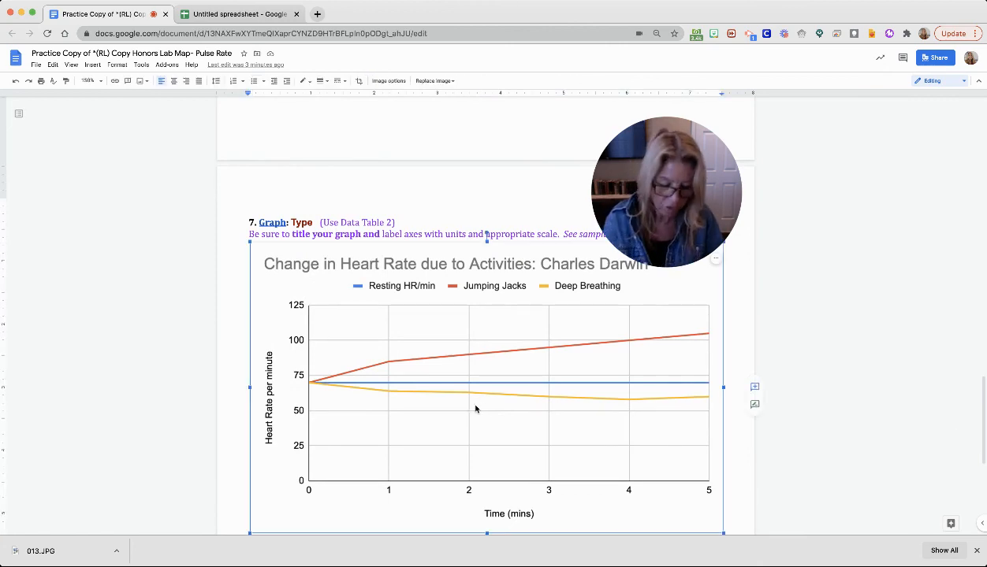
key("Delete")
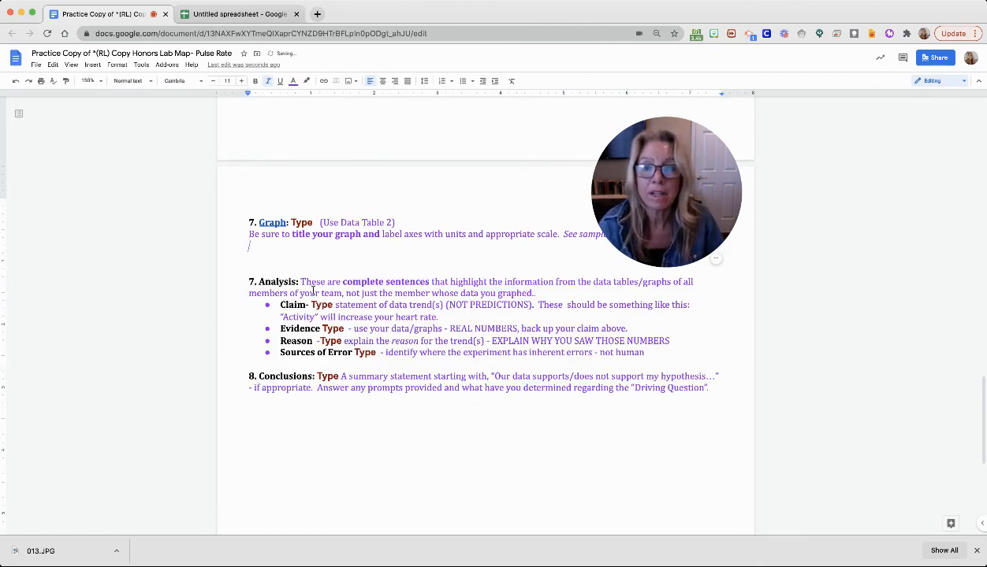
Paste the copied chart unlinked into the empty line below the Graph section's instructions
right_click(266, 250)
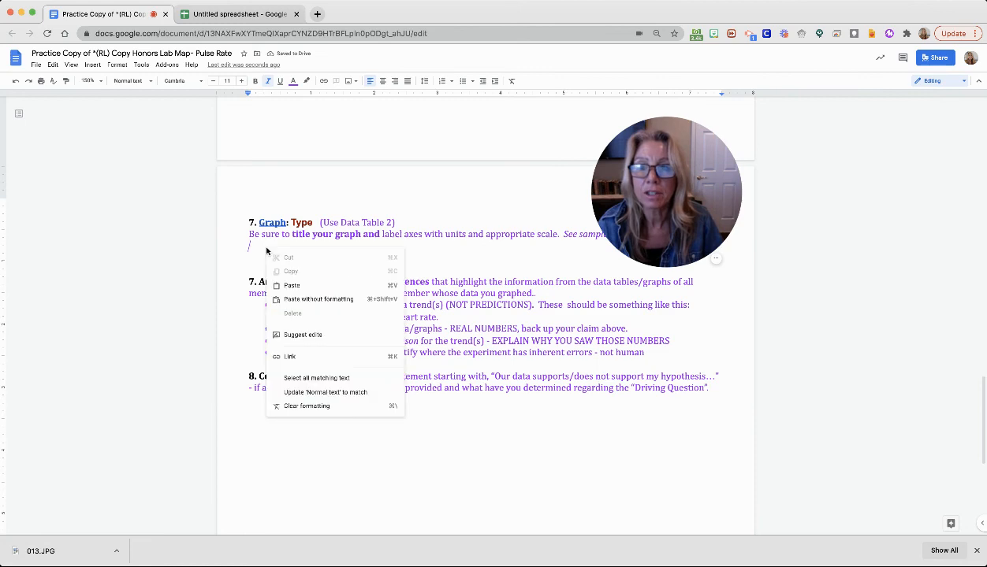
left_click(282, 286)
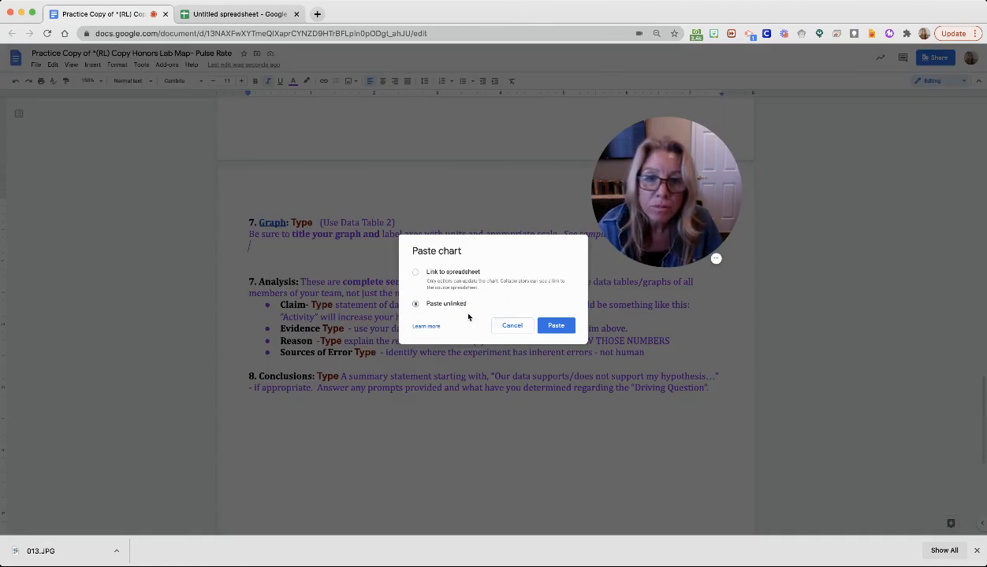
left_click(563, 330)
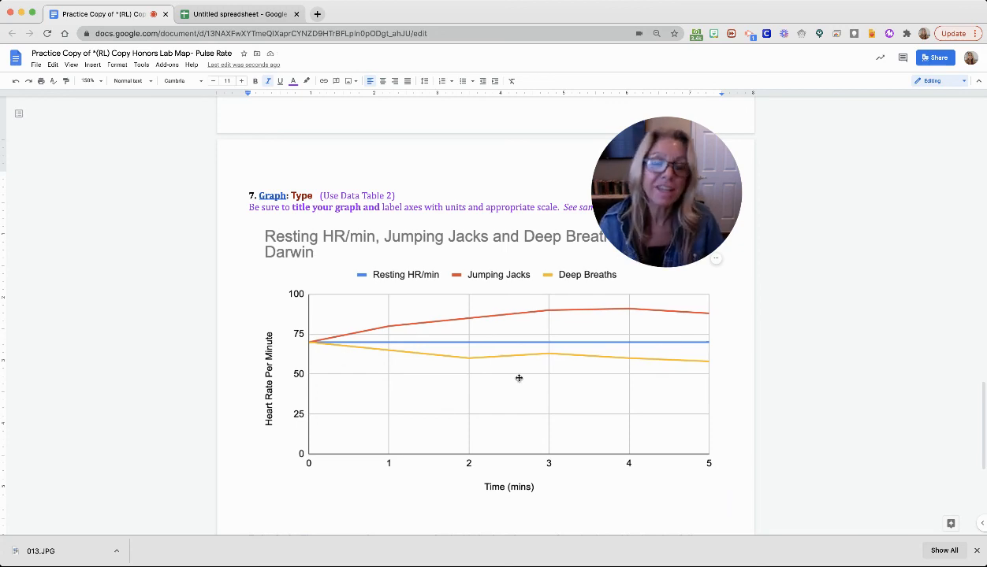
left_click(461, 423)
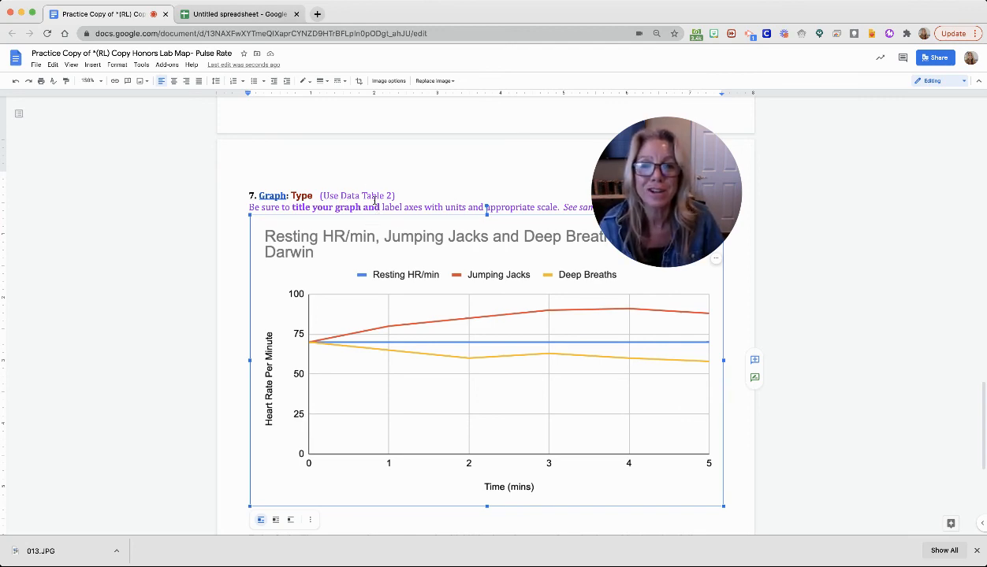
left_click(718, 267)
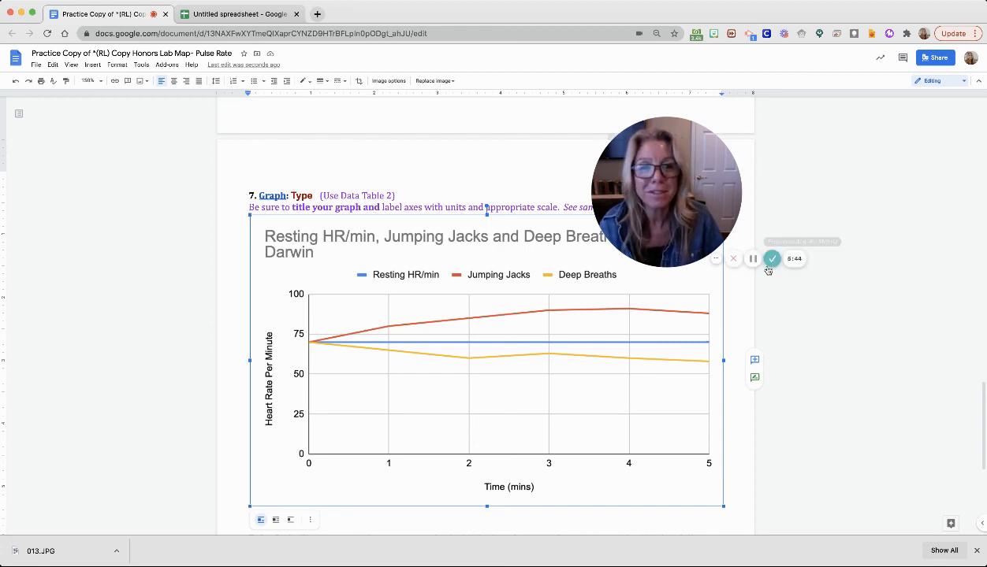